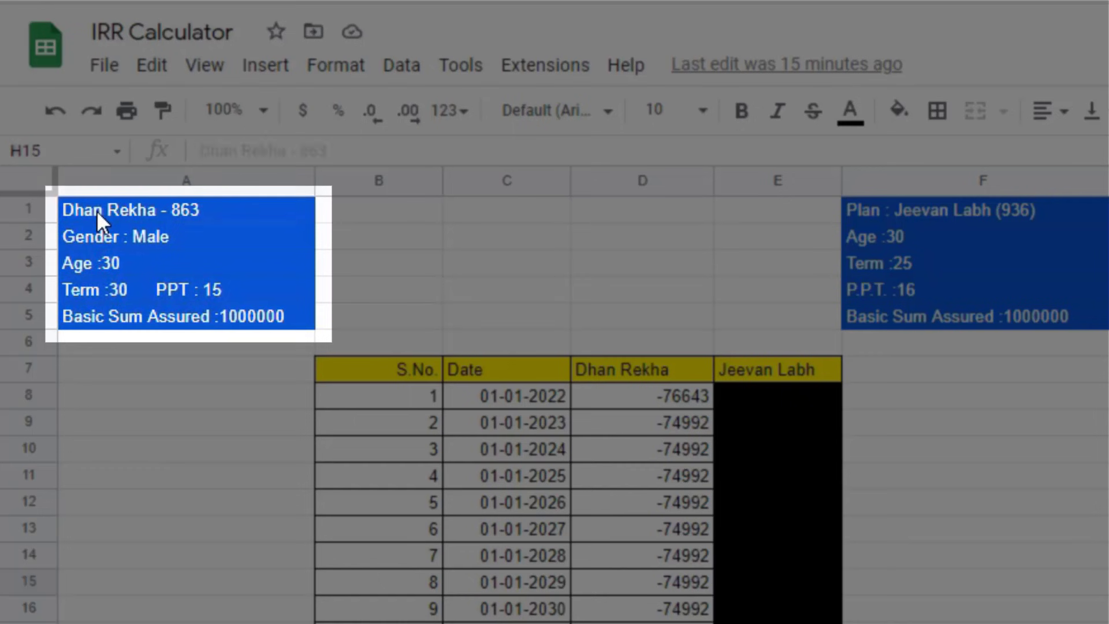
Review the Dhan Rekha plan details in A1:A5, including age, term, premium-paying term and basic sum assured.
drag(96, 210, 193, 327)
click(193, 350)
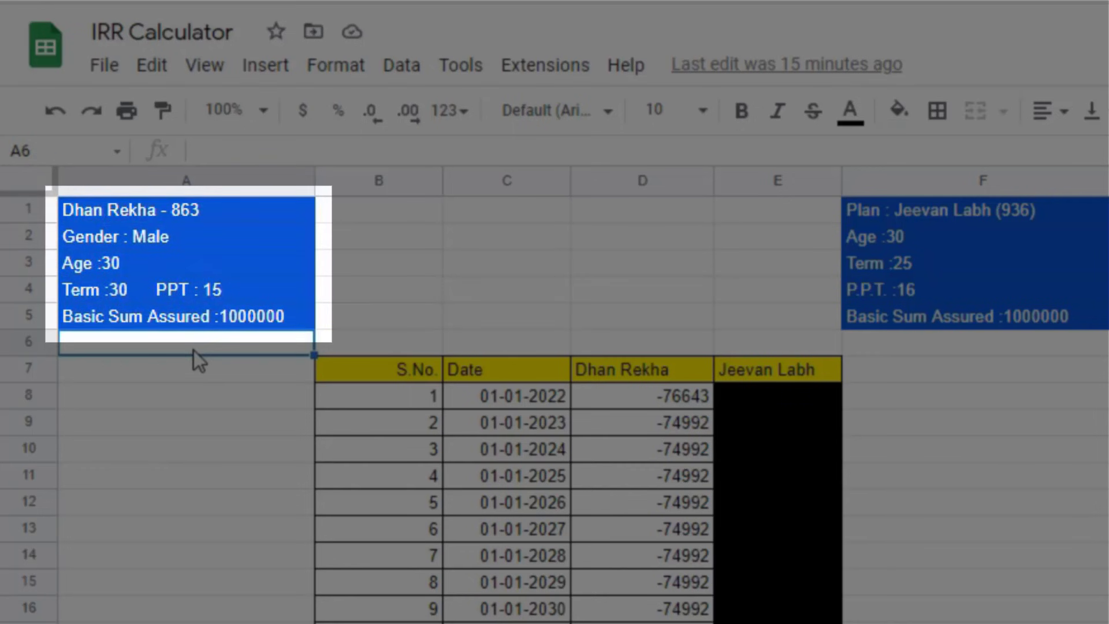
click(118, 262)
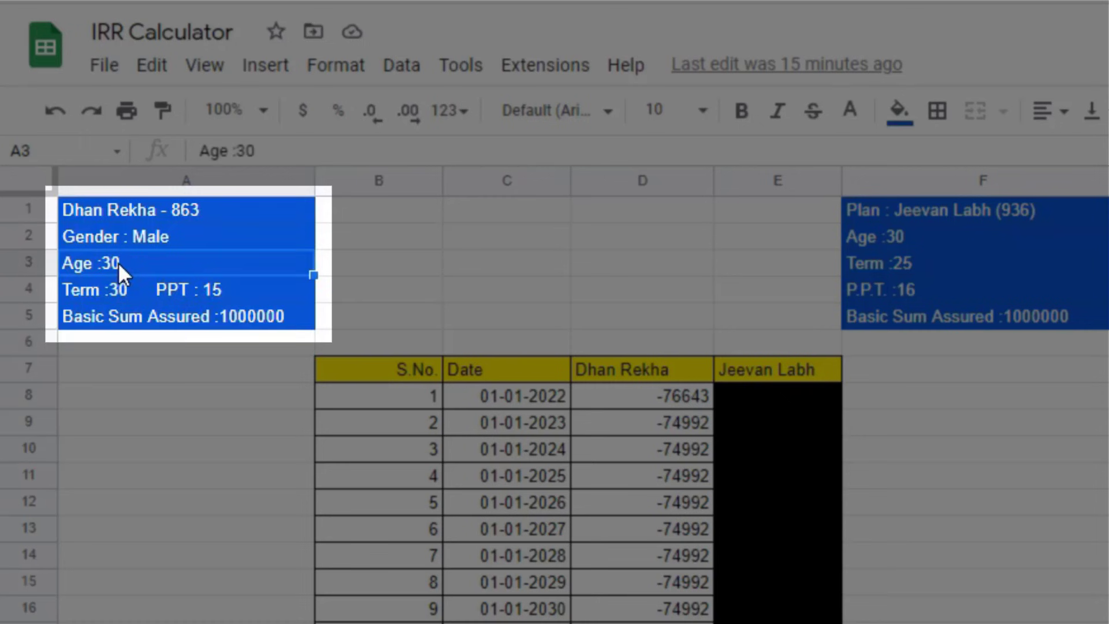
click(125, 297)
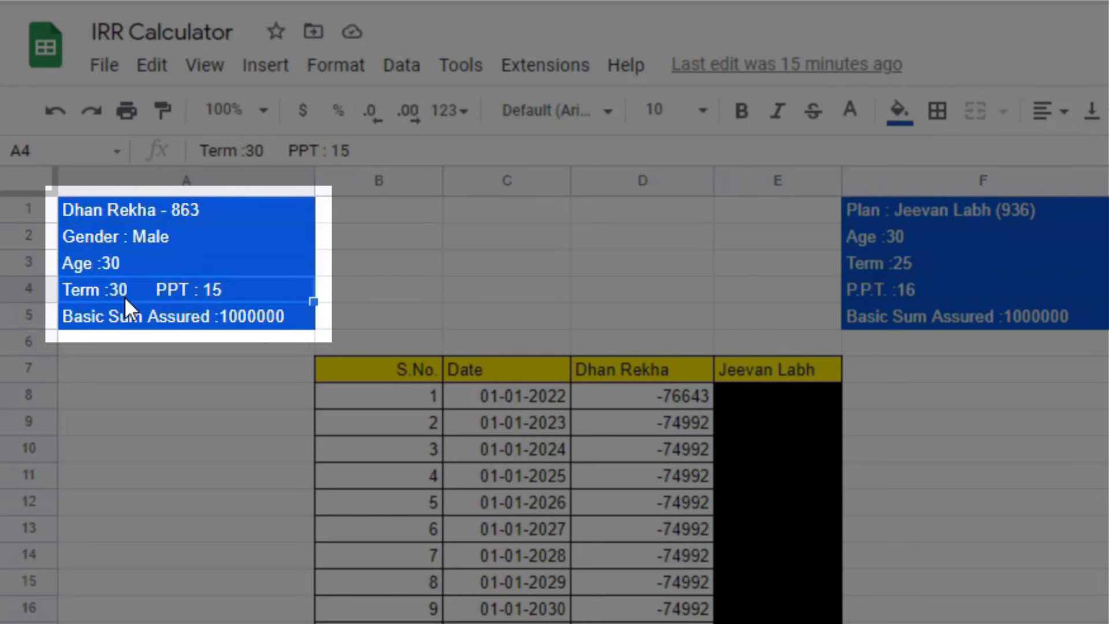
click(185, 318)
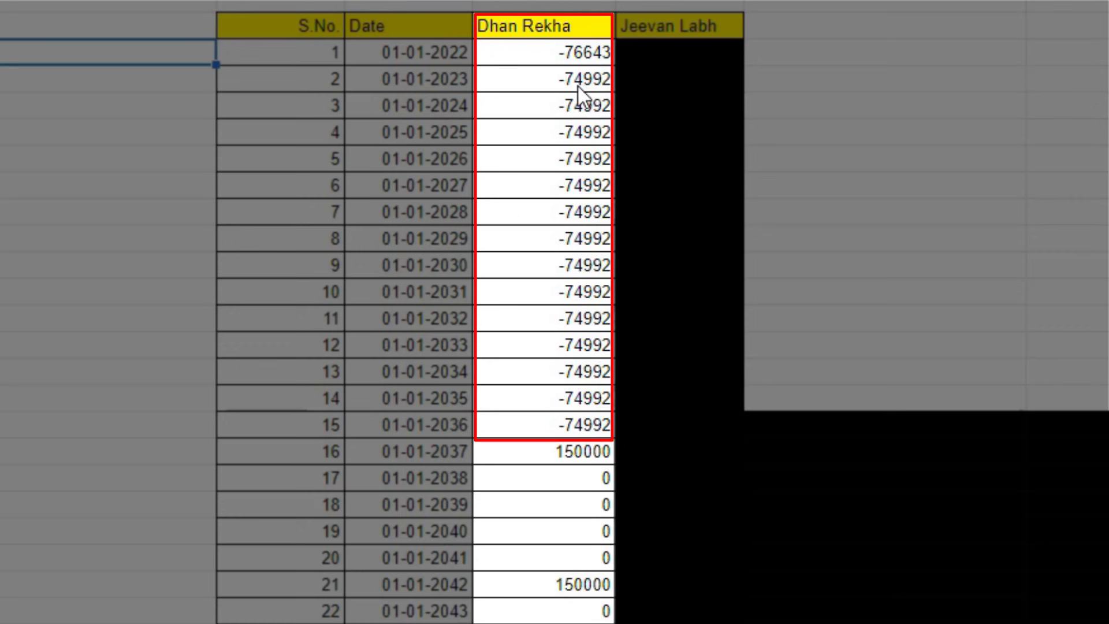
Examine the dates and Dhan Rekha premium outflows for years 1 to 15.
scroll(503, 29, down, 1)
scroll(502, 28, up, 1)
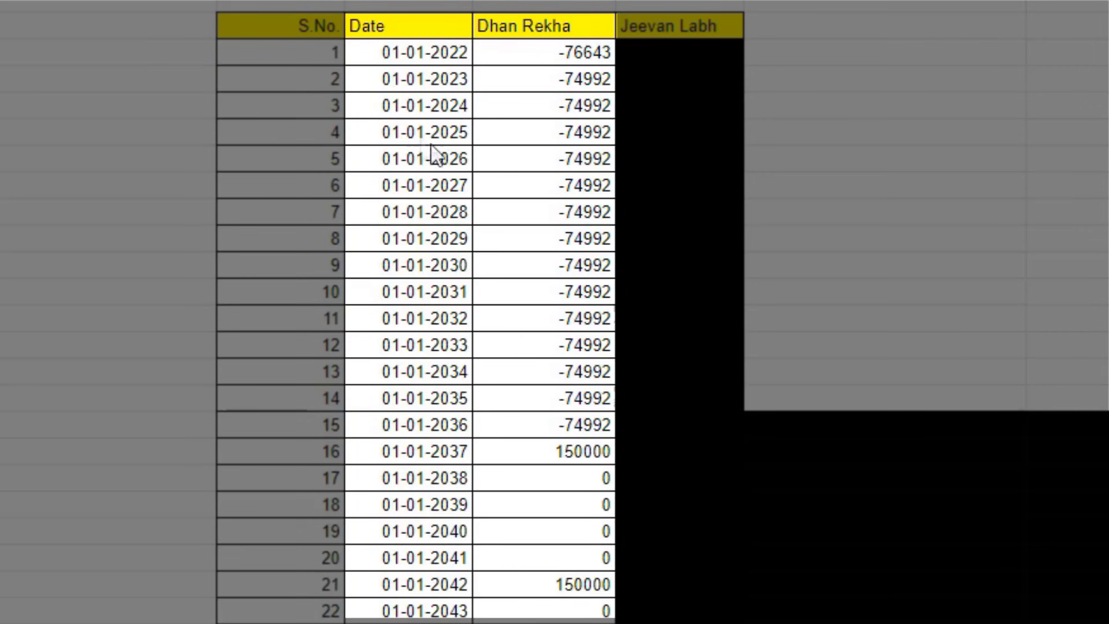
click(456, 163)
mouse_move(569, 415)
mouse_down()
mouse_move(535, 396)
mouse_move(364, 131)
mouse_move(386, 61)
mouse_up()
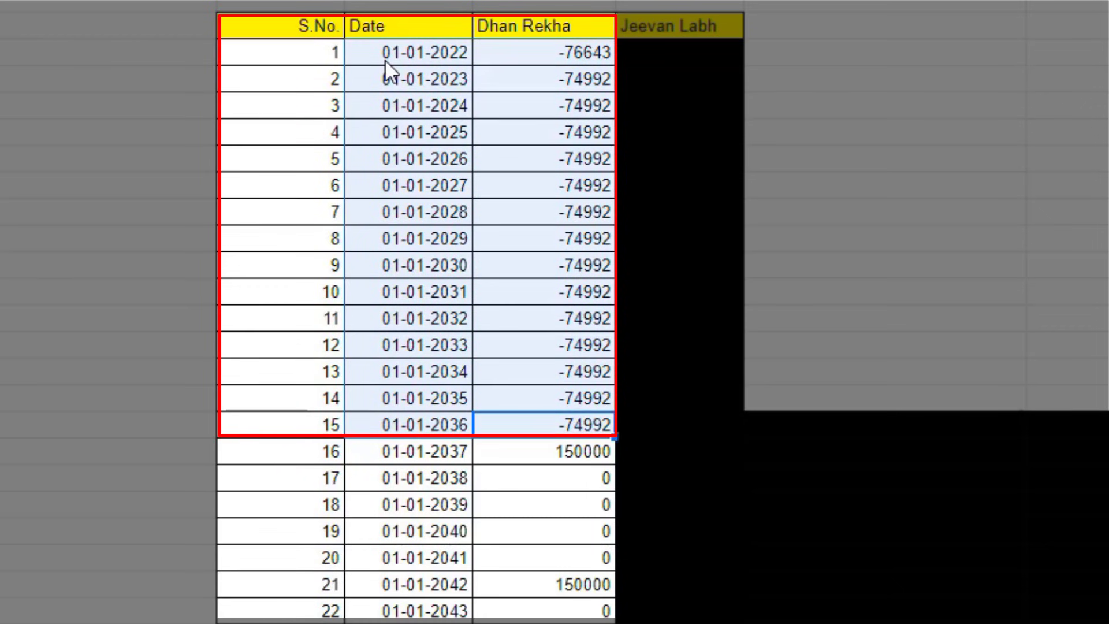
click(395, 140)
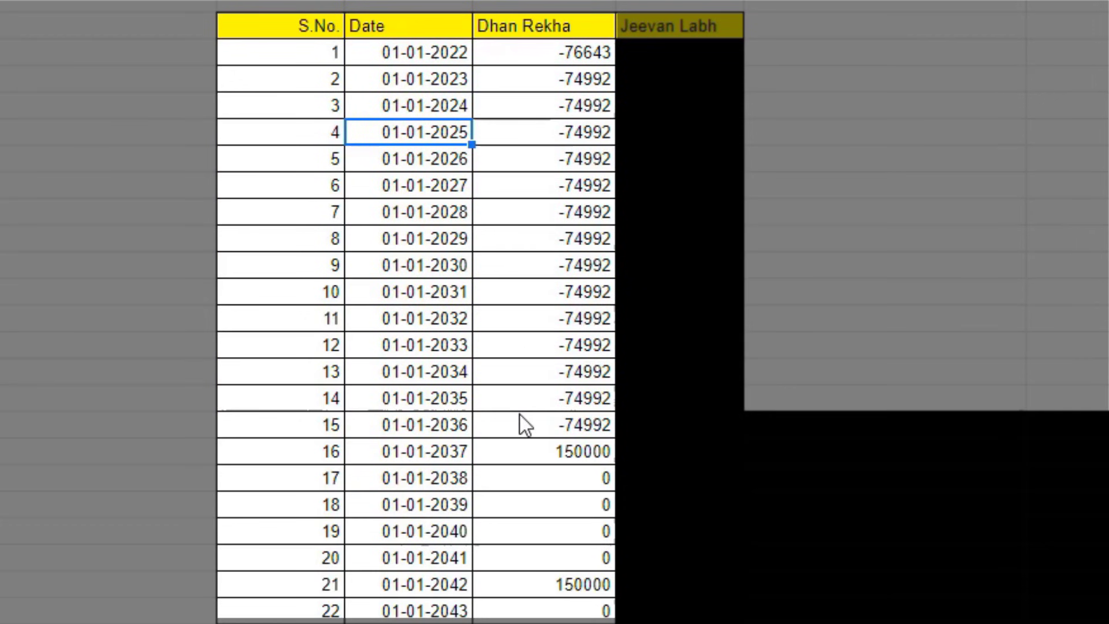
scroll(524, 425, down, 1)
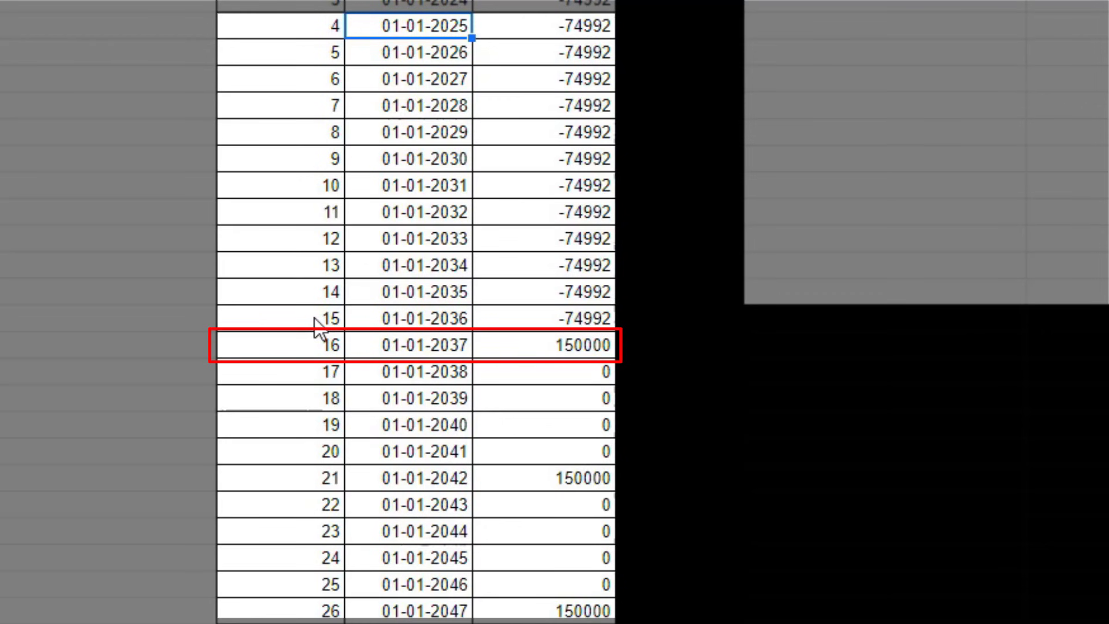
Examine the serial number, date and Dhan Rekha amount in the year 16 row.
click(537, 345)
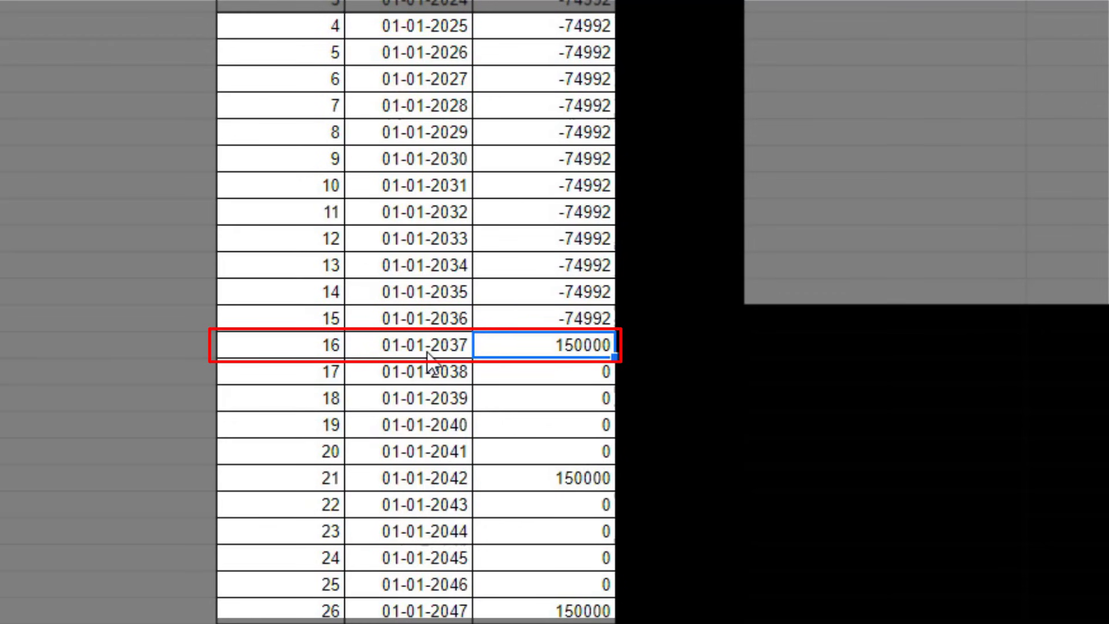
click(343, 345)
click(532, 348)
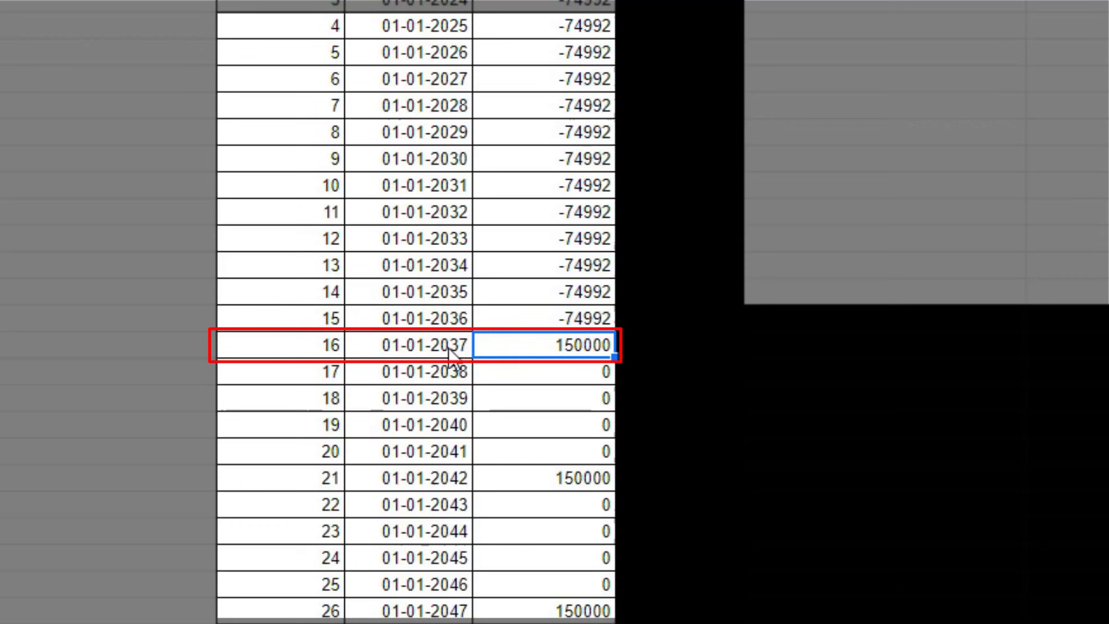
scroll(126, 32, up, 2)
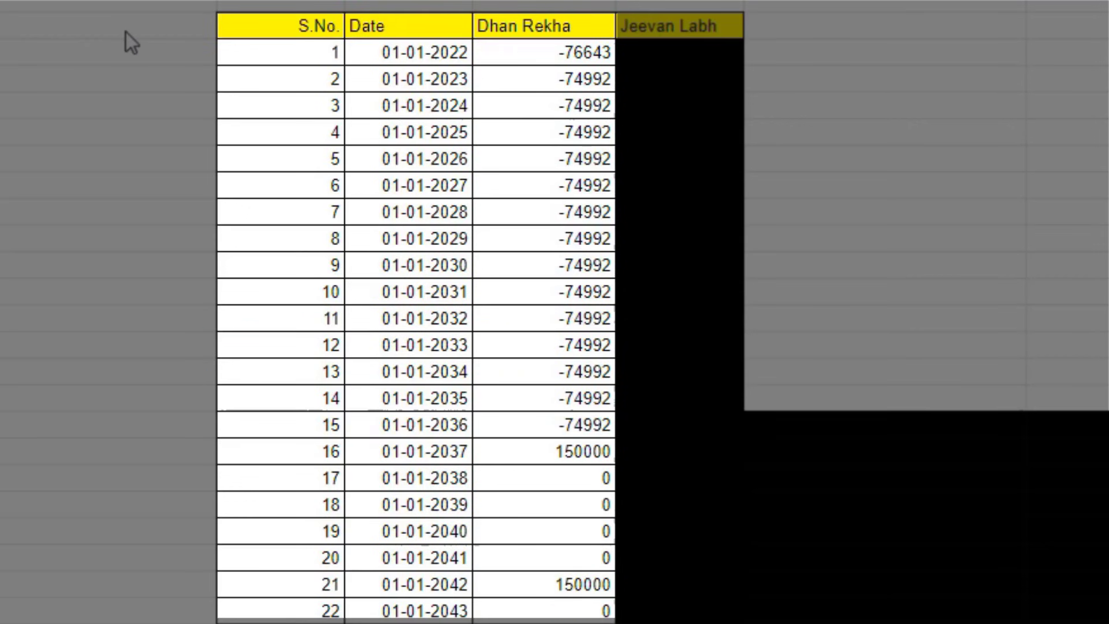
click(126, 32)
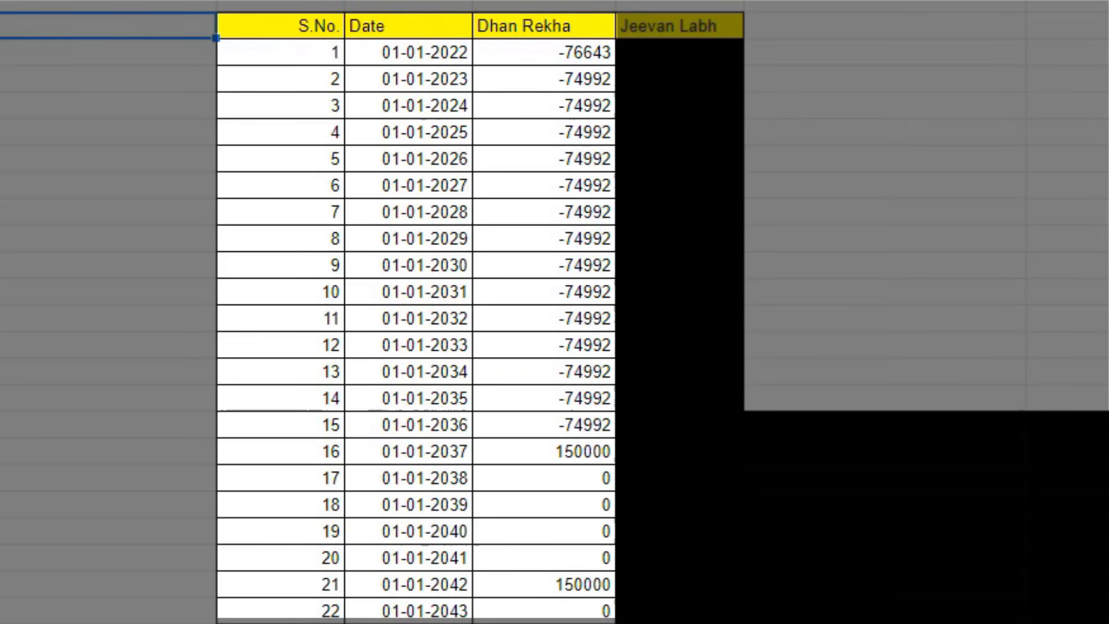
scroll(205, 81, down, 2)
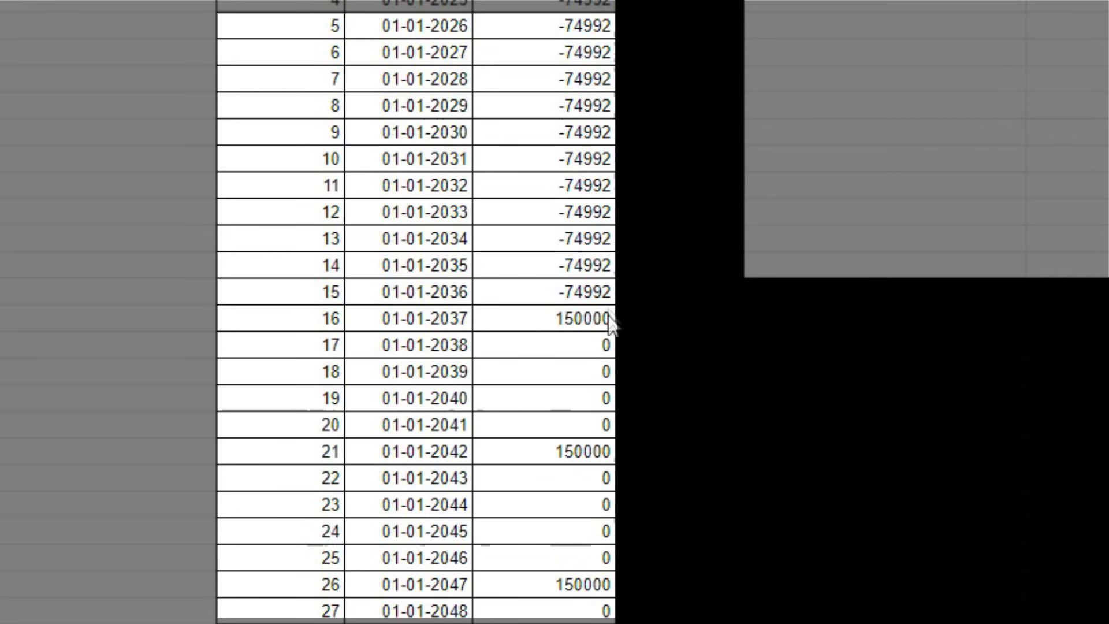
Compare the Dhan Rekha survival payouts in rows numbered 16, 21 and 26.
click(528, 323)
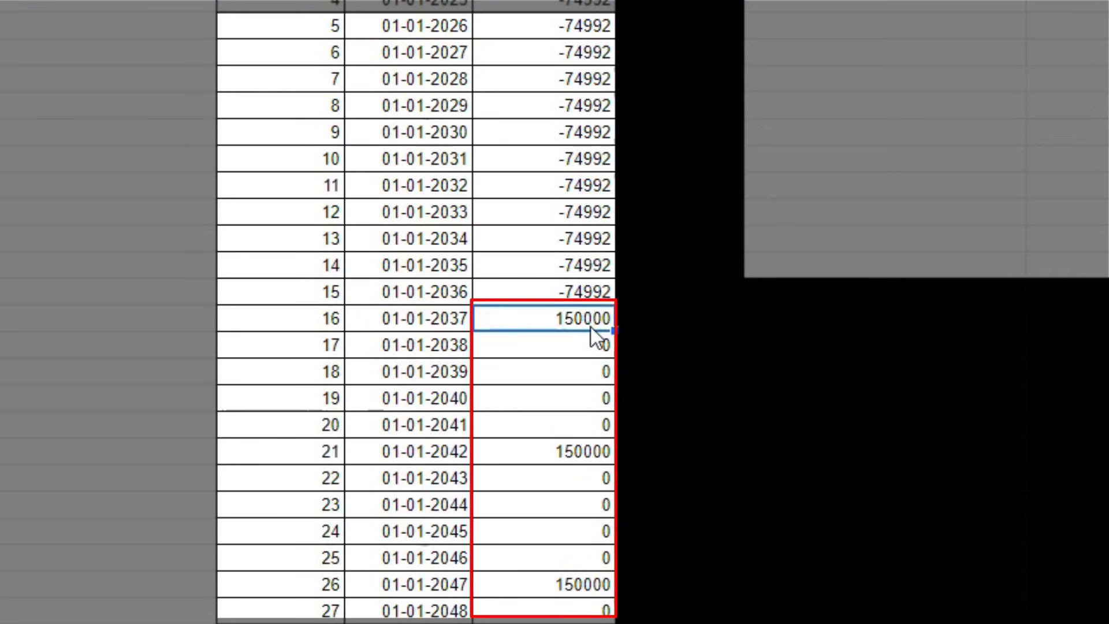
click(563, 460)
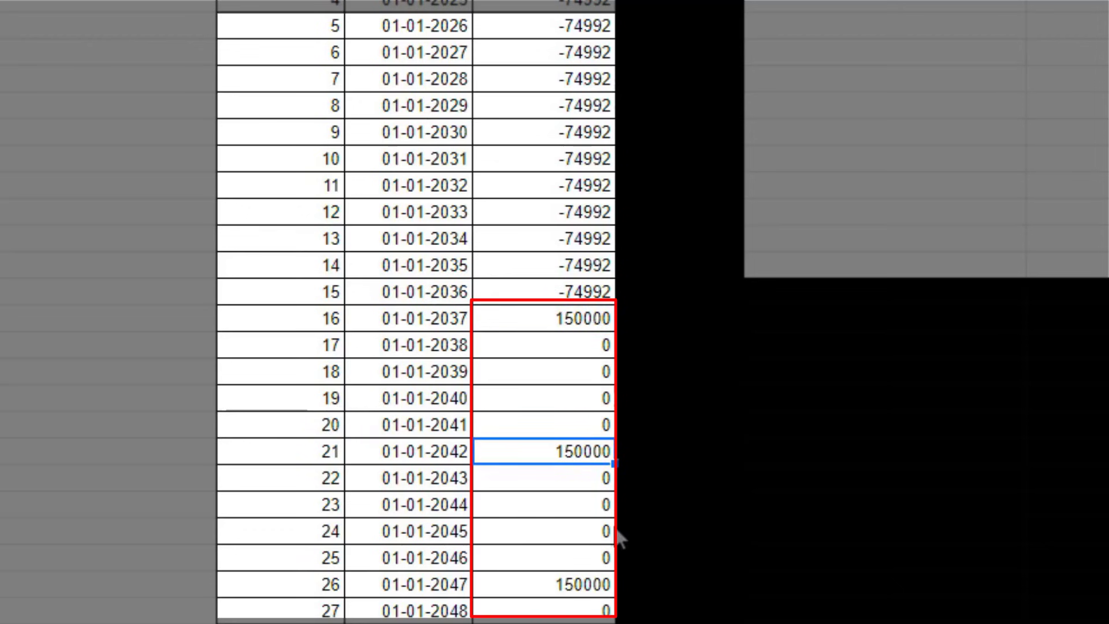
click(569, 591)
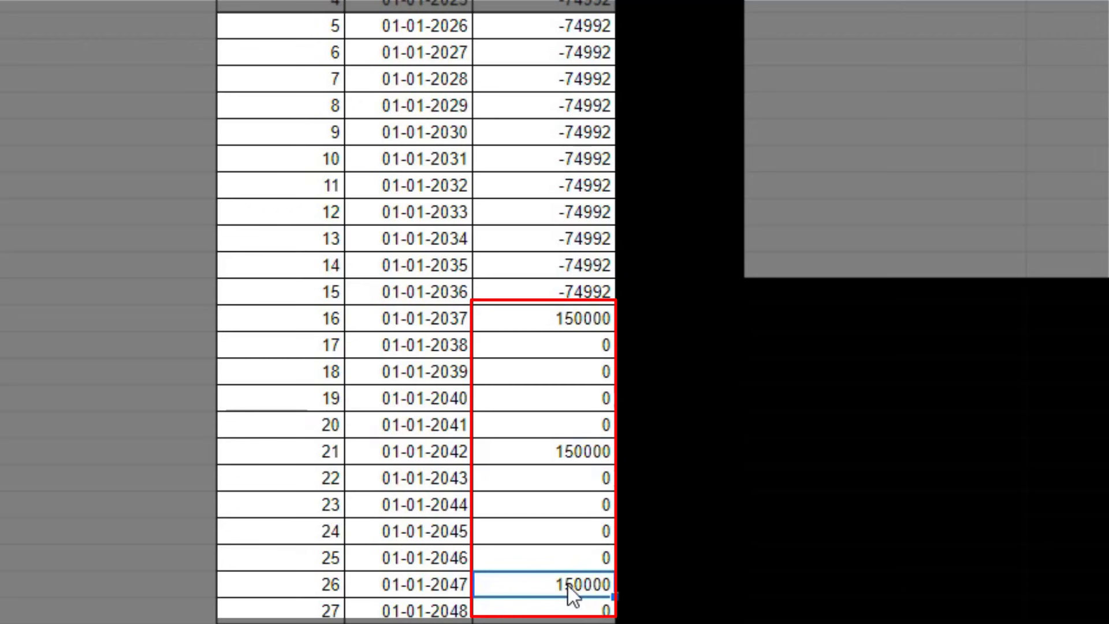
click(313, 453)
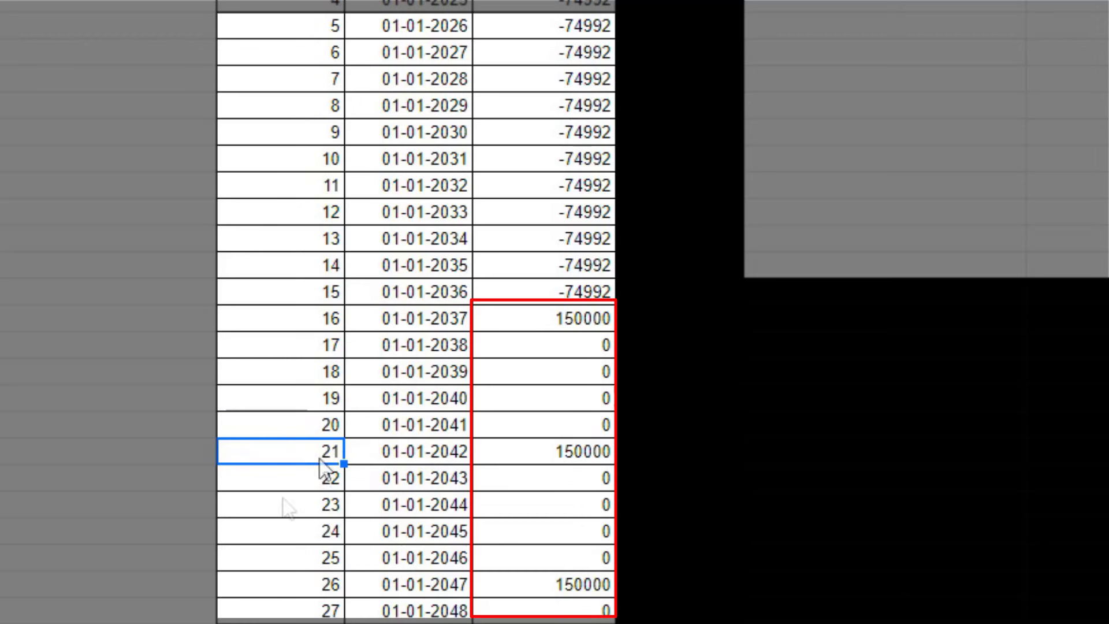
click(290, 584)
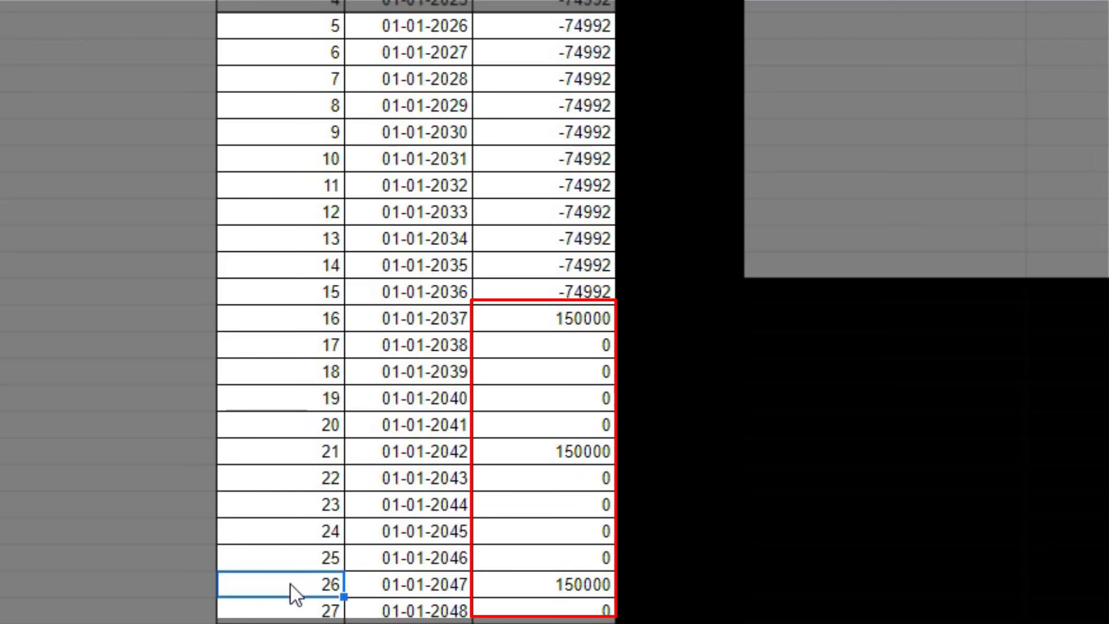
click(514, 586)
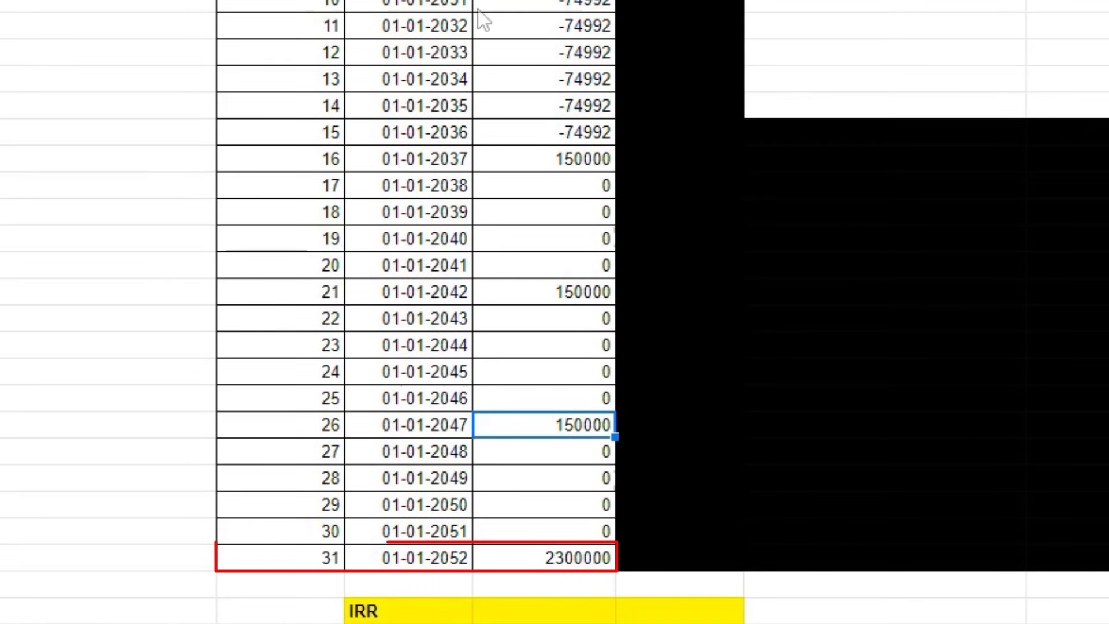
Check the Dhan Rekha maturity amount in row 31 against the sum assured and guaranteed additions in A45:A46.
click(542, 557)
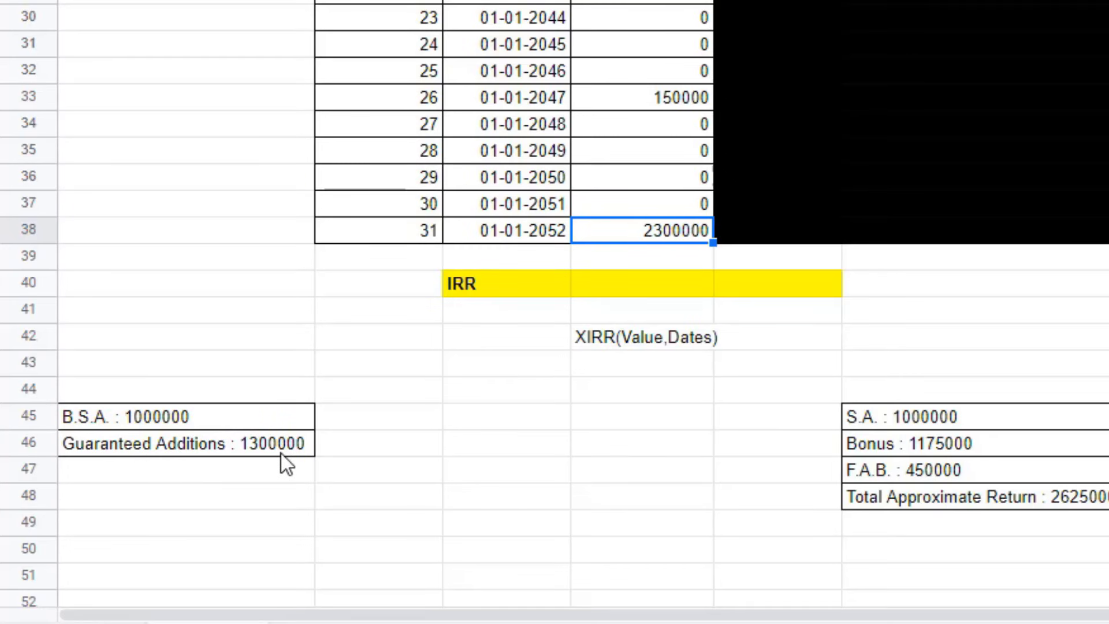
scroll(282, 453, up, 5)
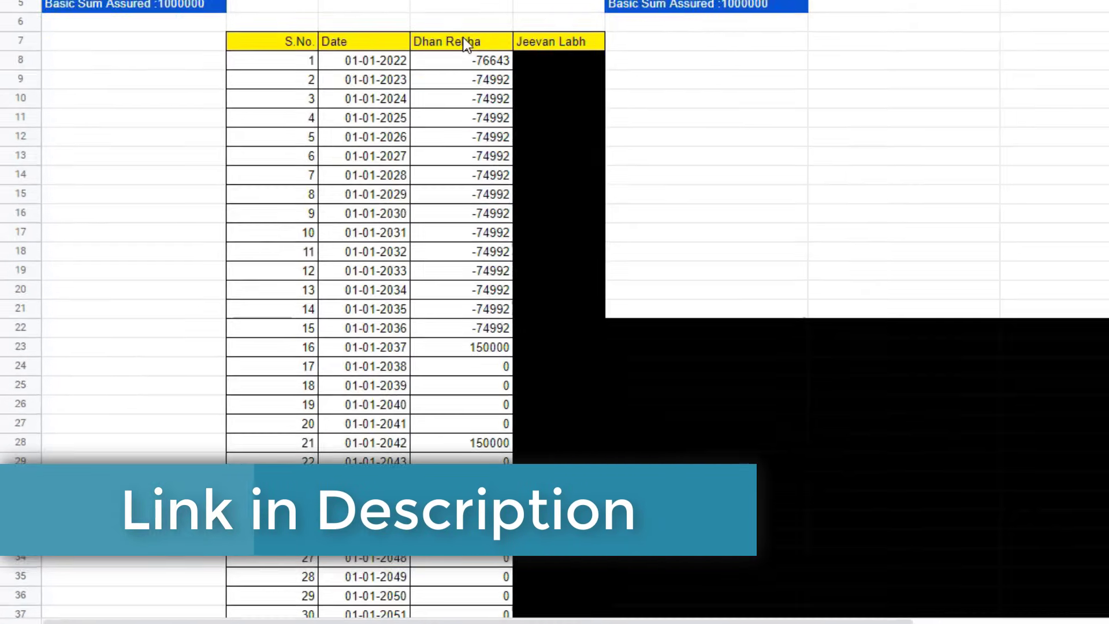
scroll(410, 194, down, 1)
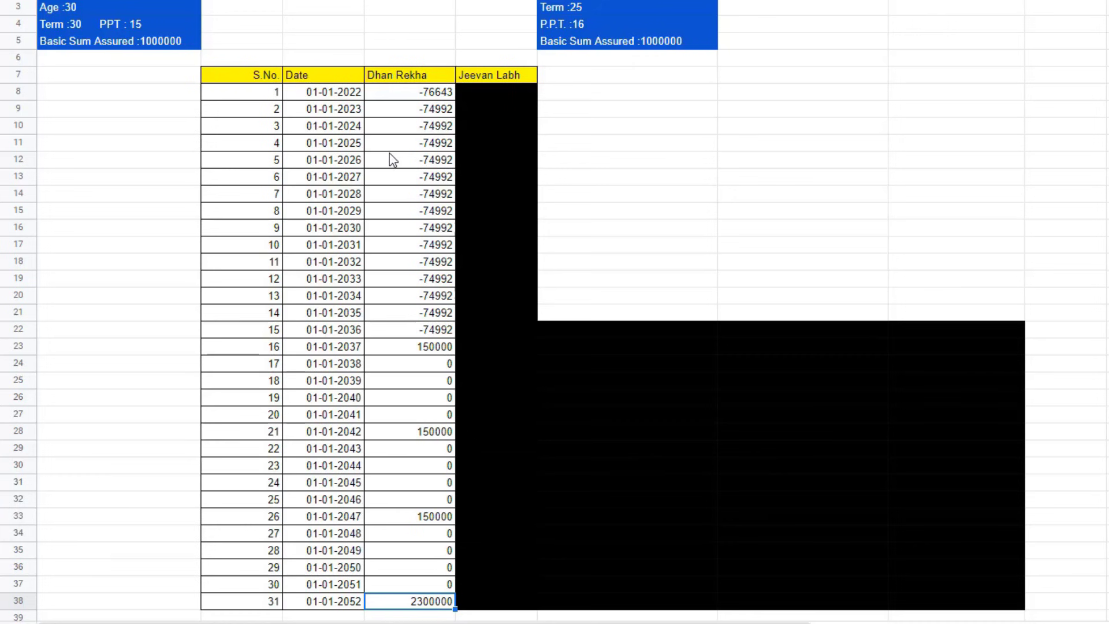
Recheck the positive Dhan Rekha inflows for years 16, 21, 26 and 31.
click(410, 431)
scroll(410, 439, down, 2)
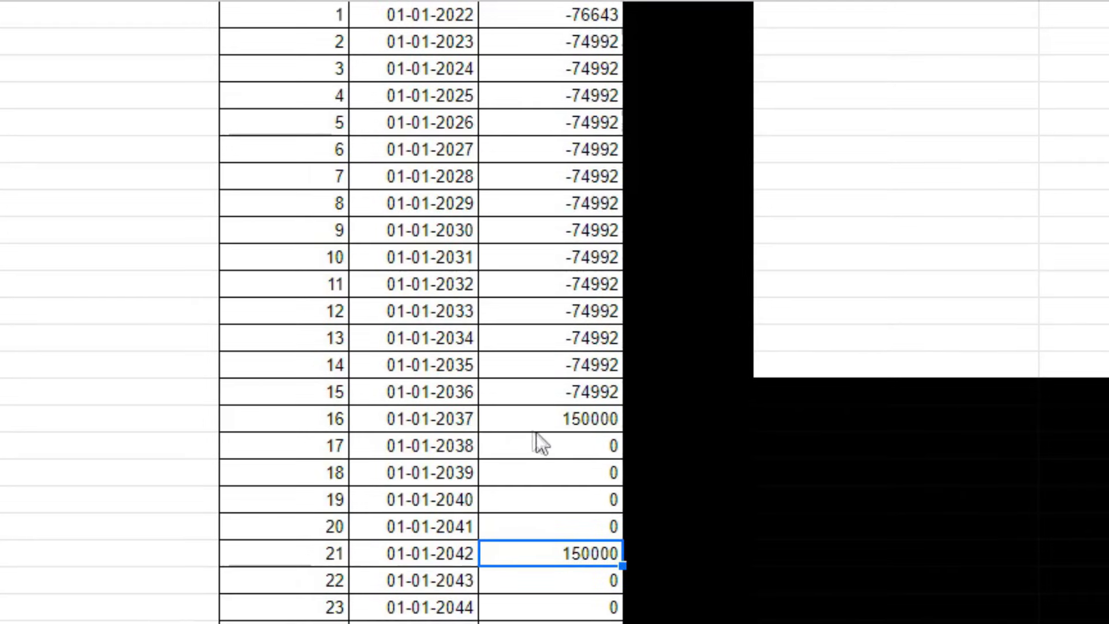
click(540, 410)
click(575, 553)
scroll(577, 555, down, 4)
click(571, 495)
click(576, 580)
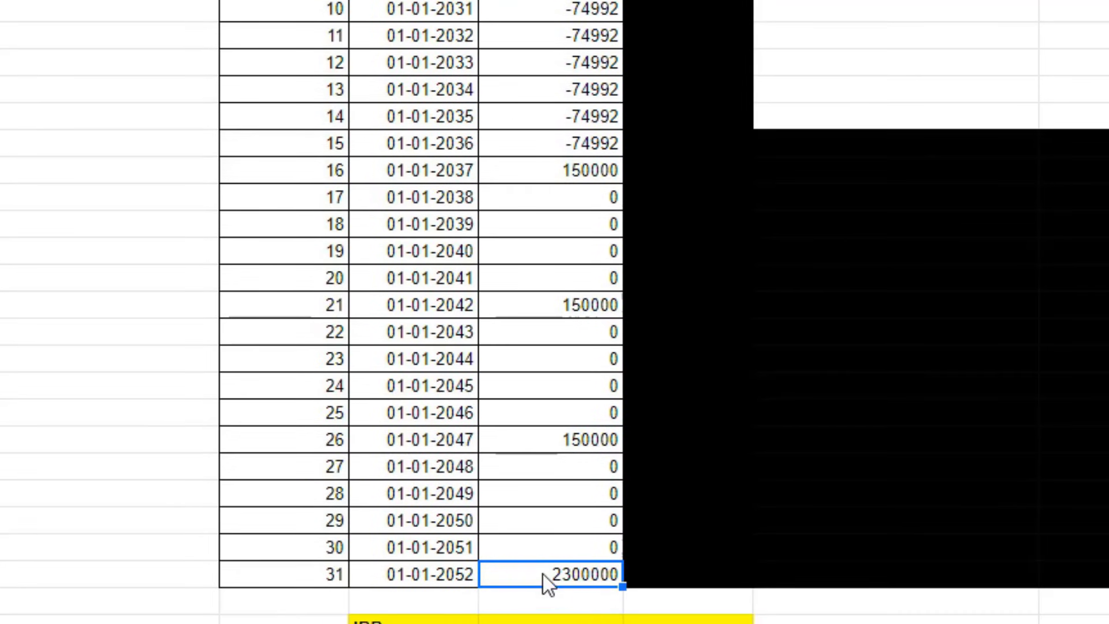
Recheck the negative Dhan Rekha premium entries from year 15 back to year 3.
scroll(566, 519, up, 2)
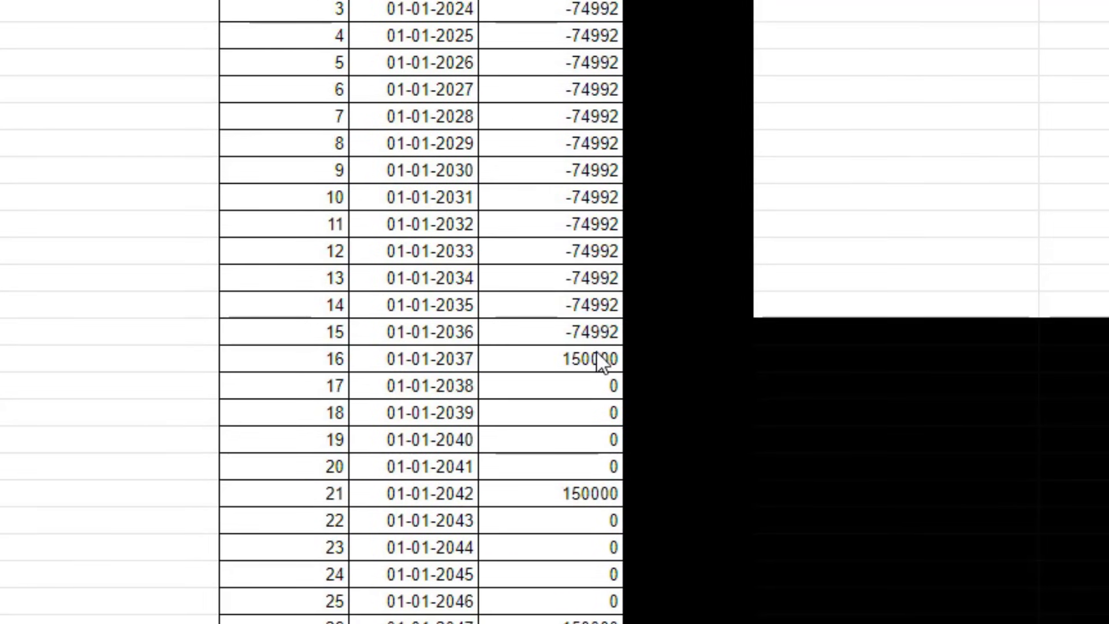
click(595, 332)
drag(597, 334, 599, 12)
click(587, 19)
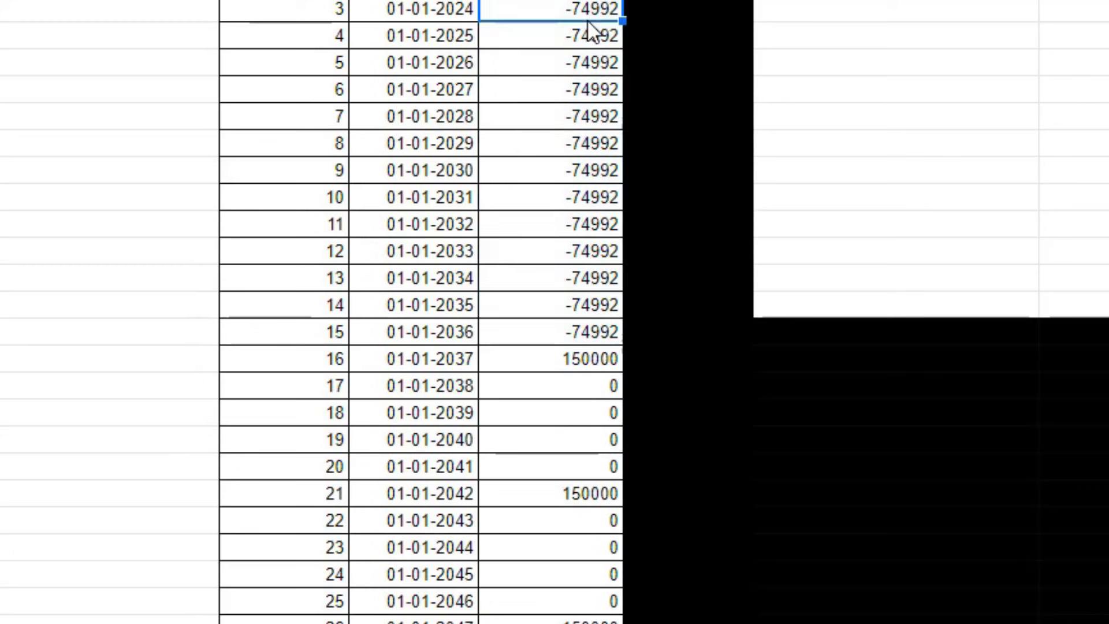
scroll(589, 26, down, 3)
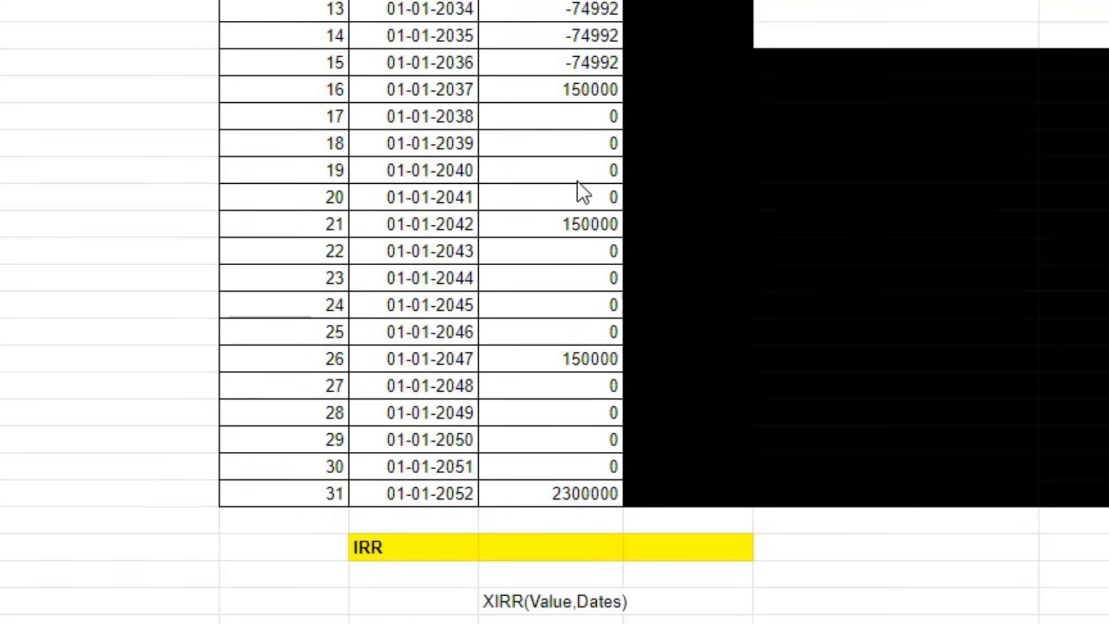
scroll(579, 190, up, 5)
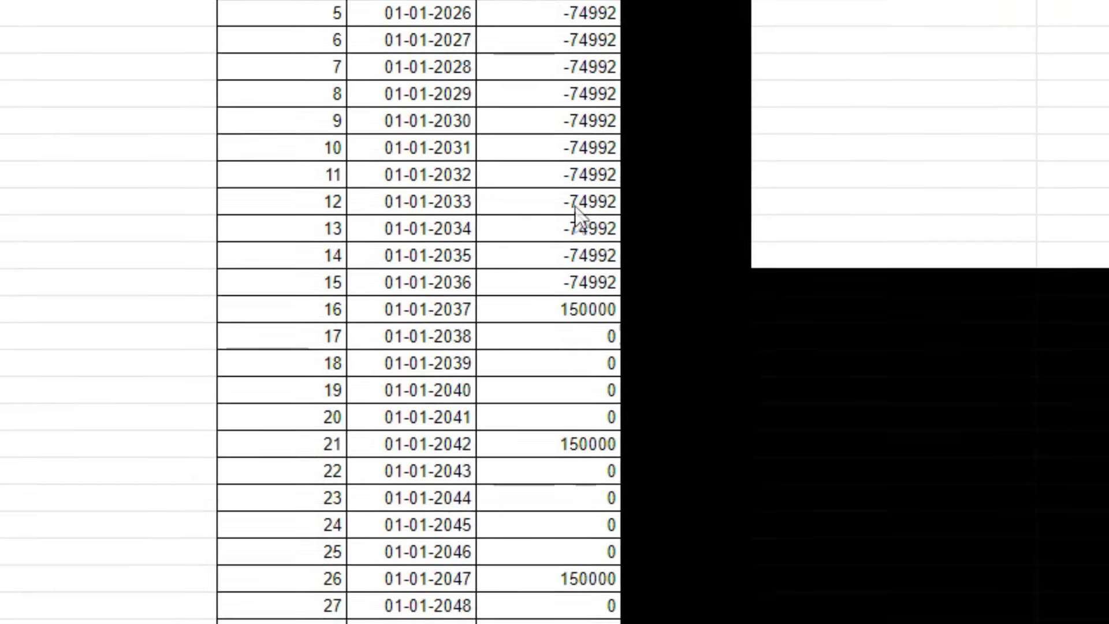
Verify that the first Date cell holds a valid date by picking 1 January 2022 in its calendar.
click(398, 49)
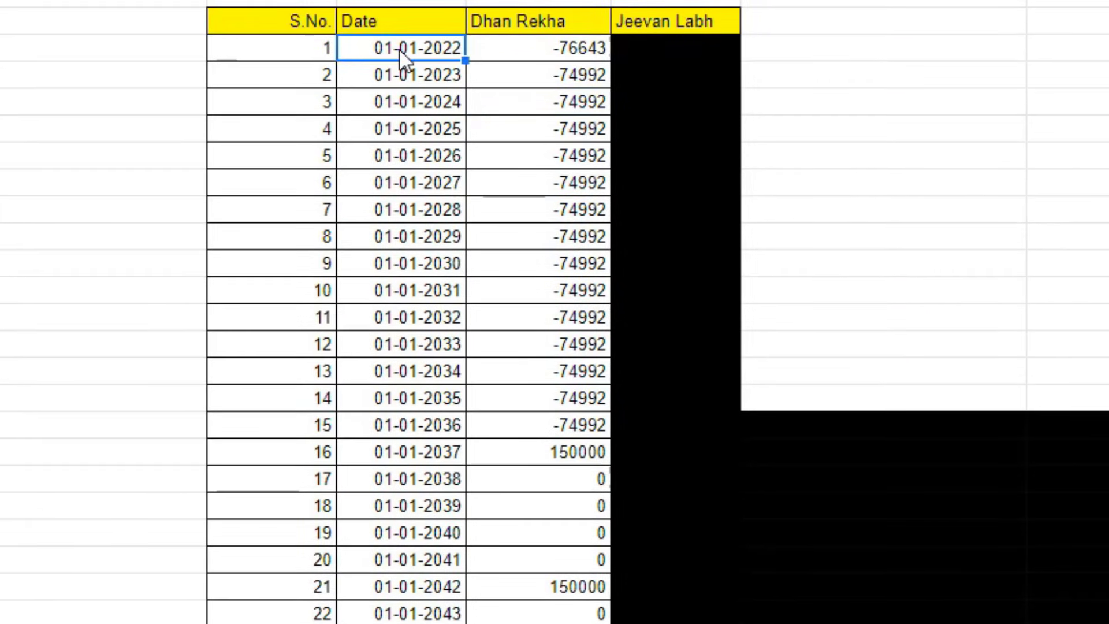
double_click(400, 48)
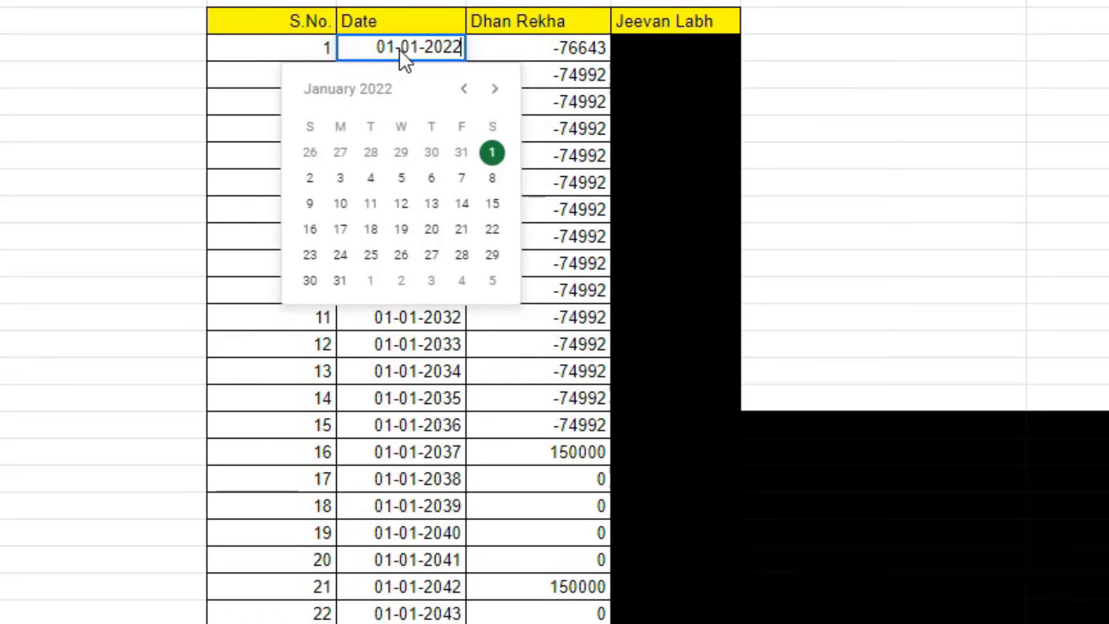
click(492, 153)
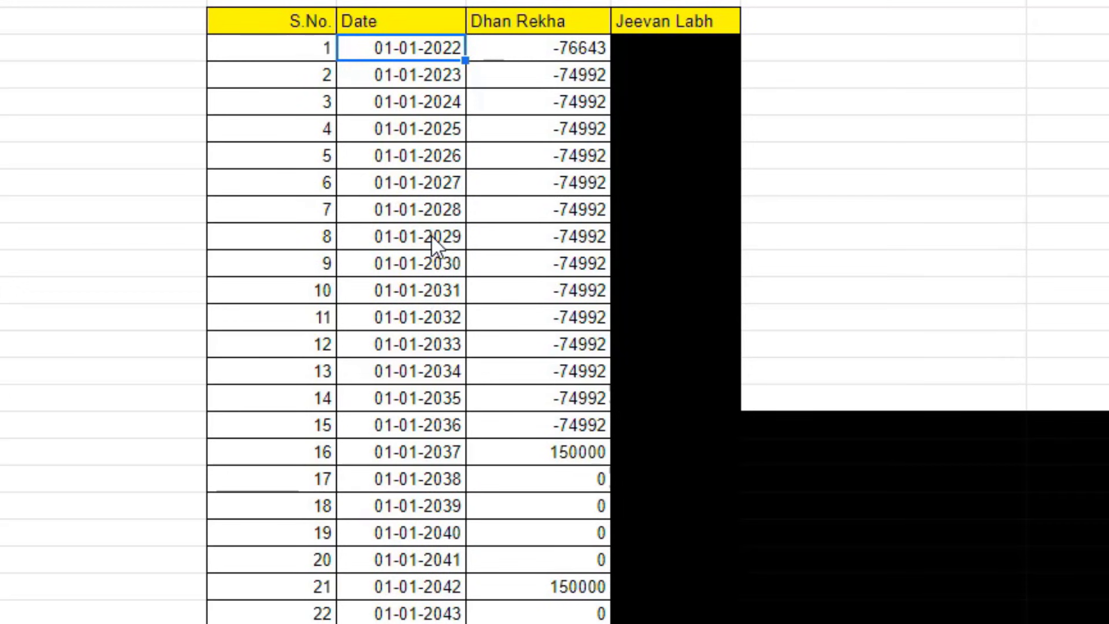
Calculate the Dhan Rekha IRR in D40 with =xirr(D8:D38,C8:C38), using the cash flows and their dates.
scroll(434, 243, down, 1)
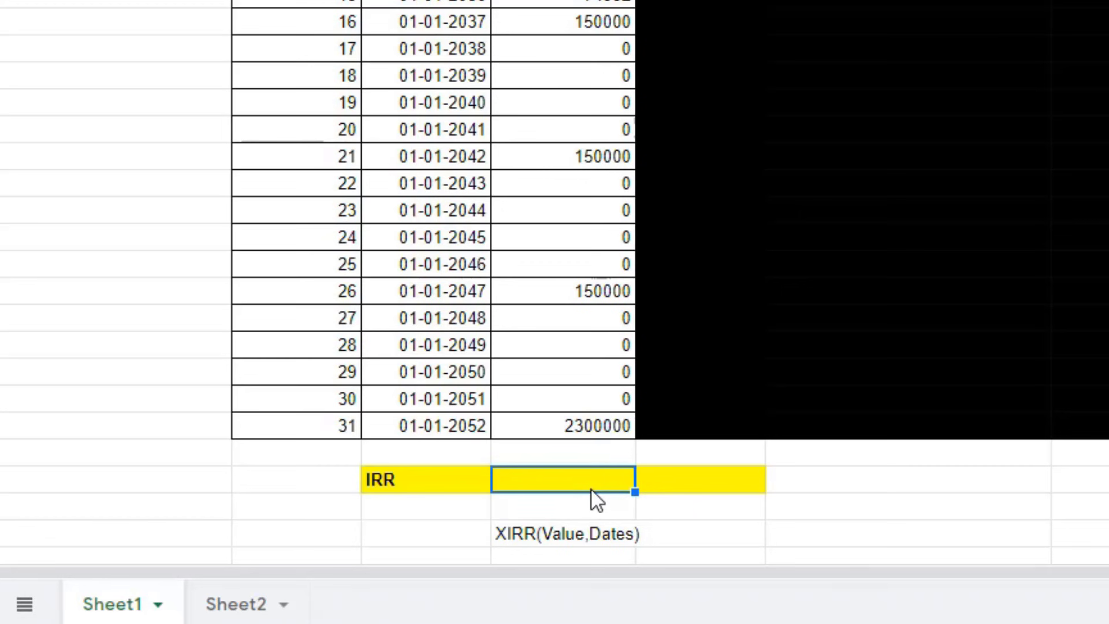
text(=)
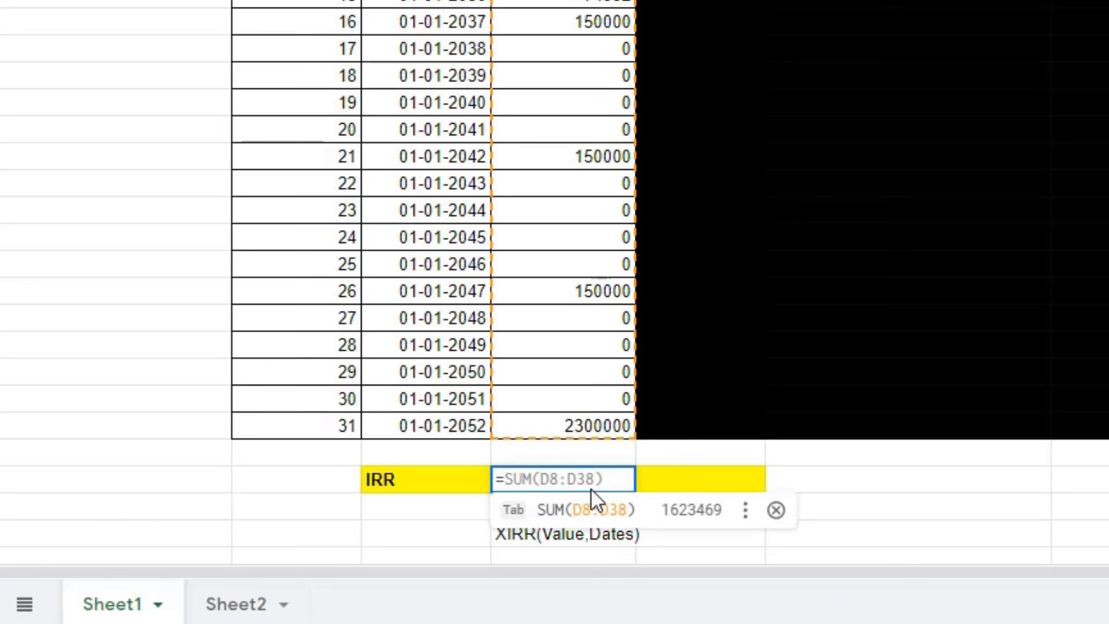
text(xirr)
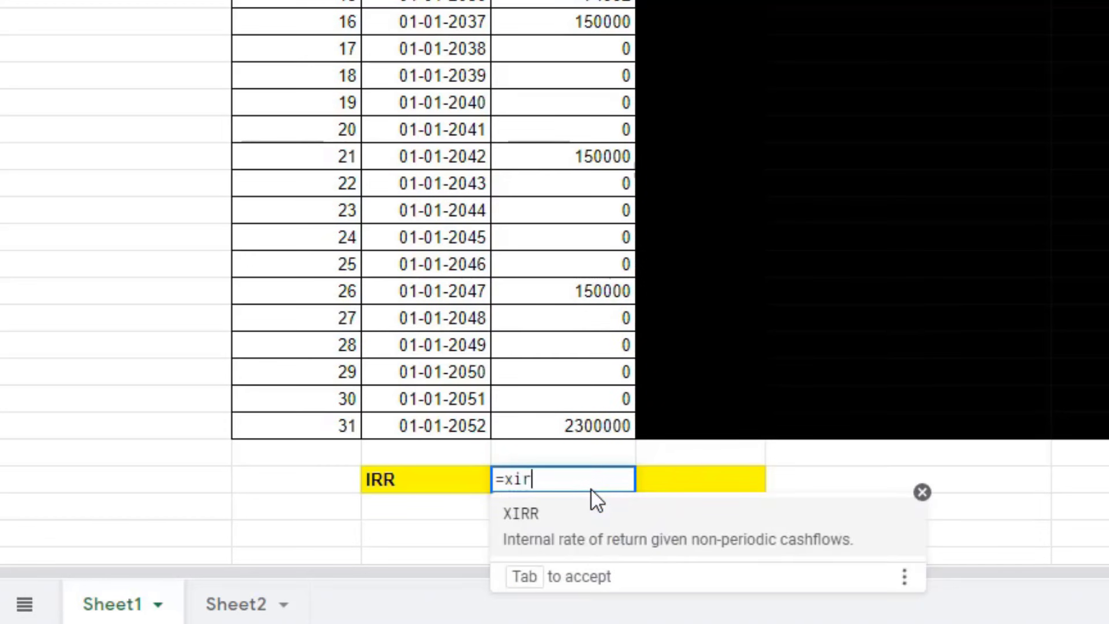
text(()
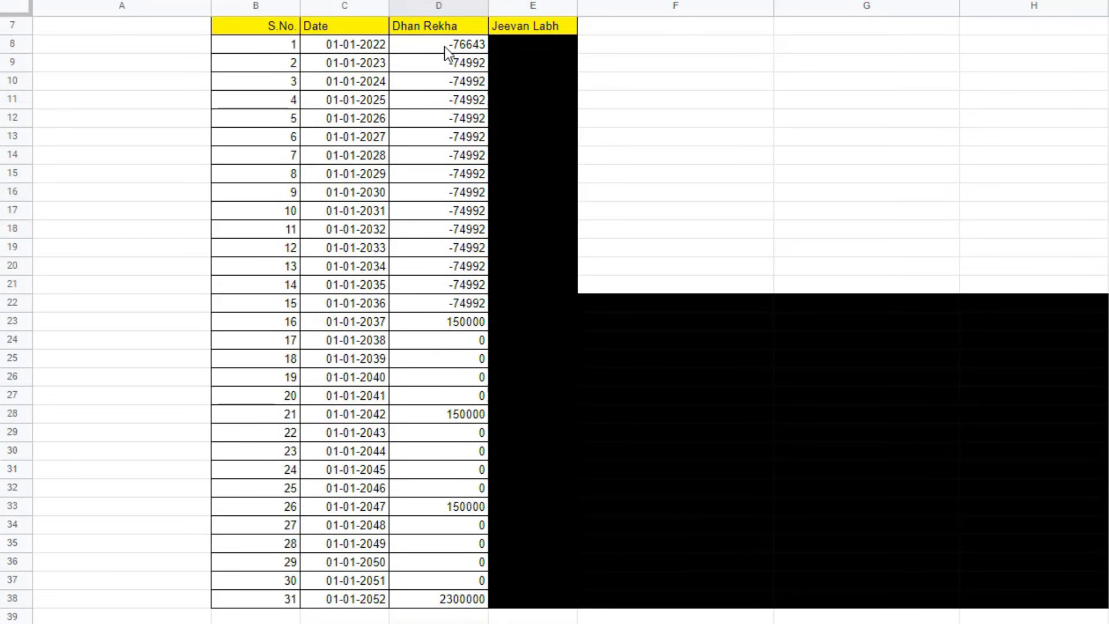
drag(446, 52, 460, 598)
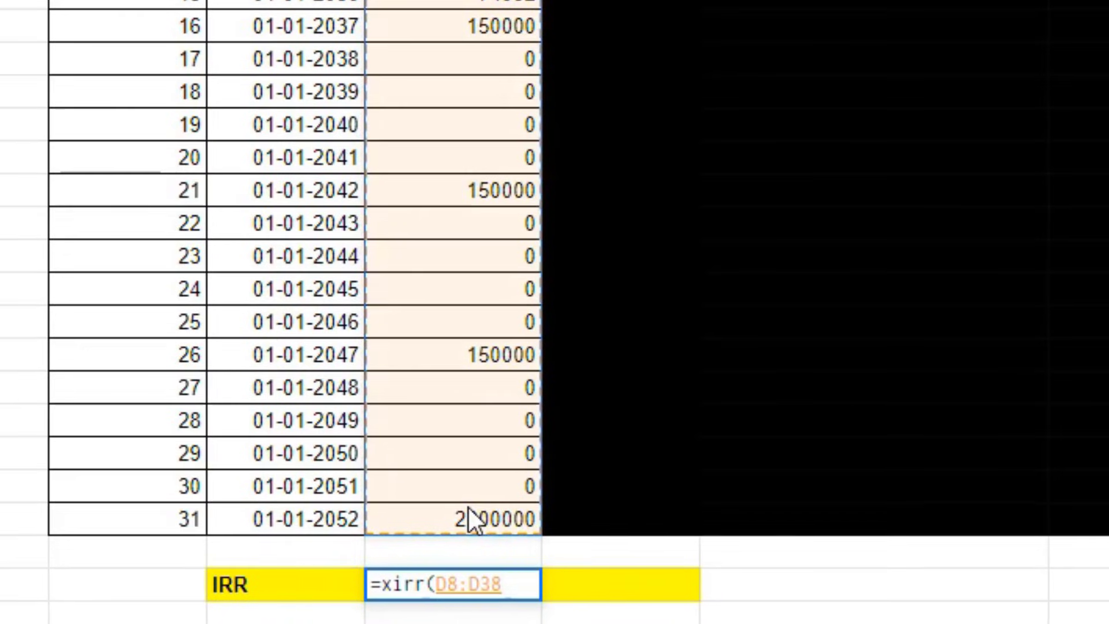
text(,)
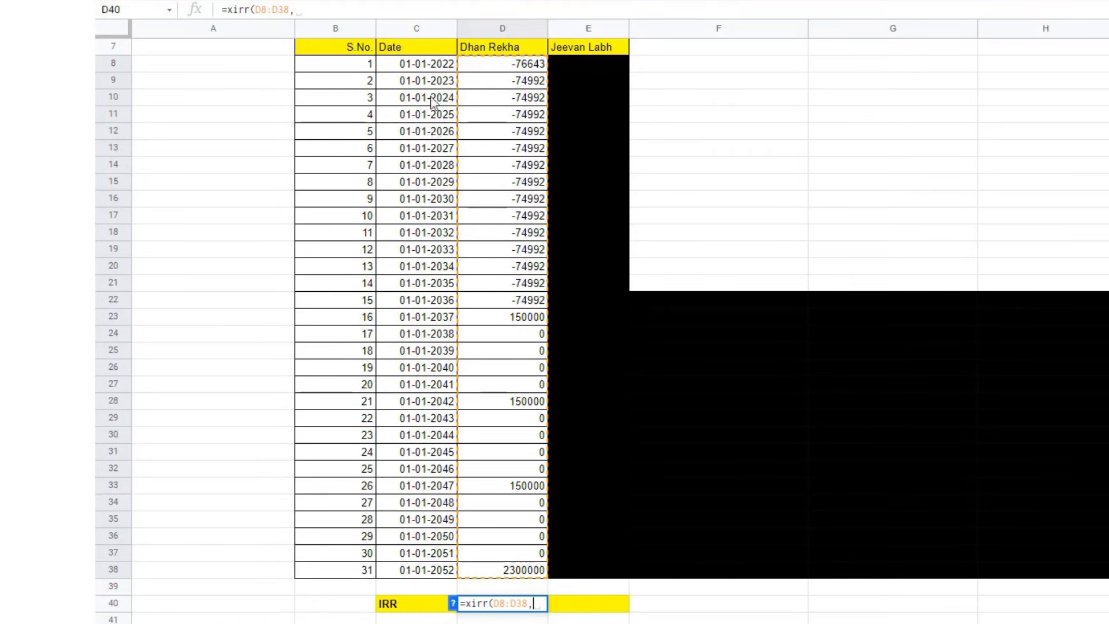
drag(425, 68, 424, 574)
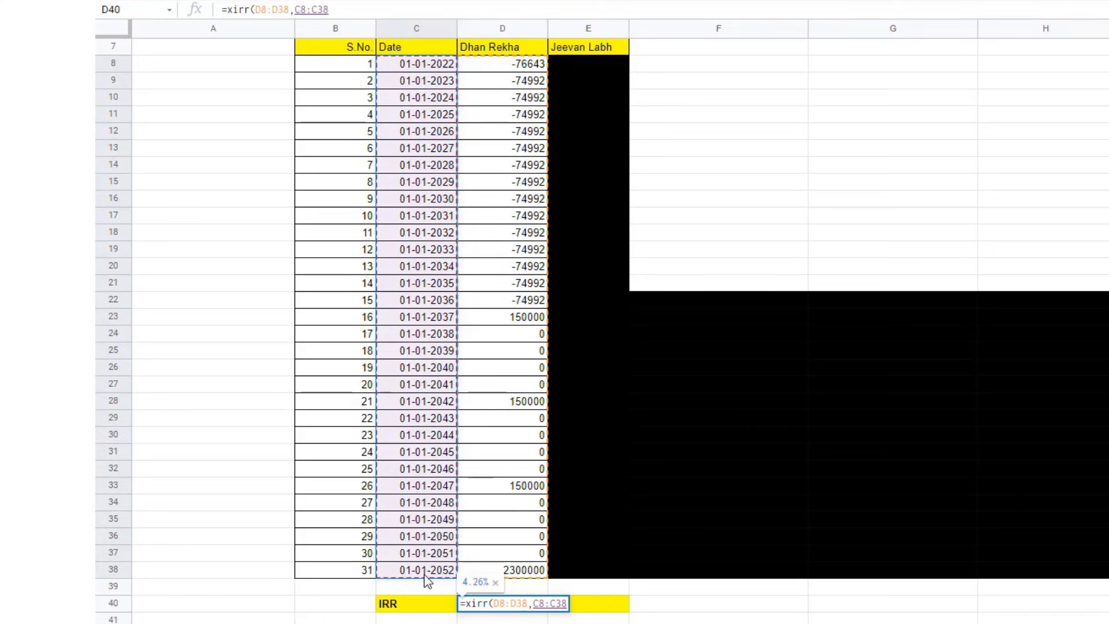
text())
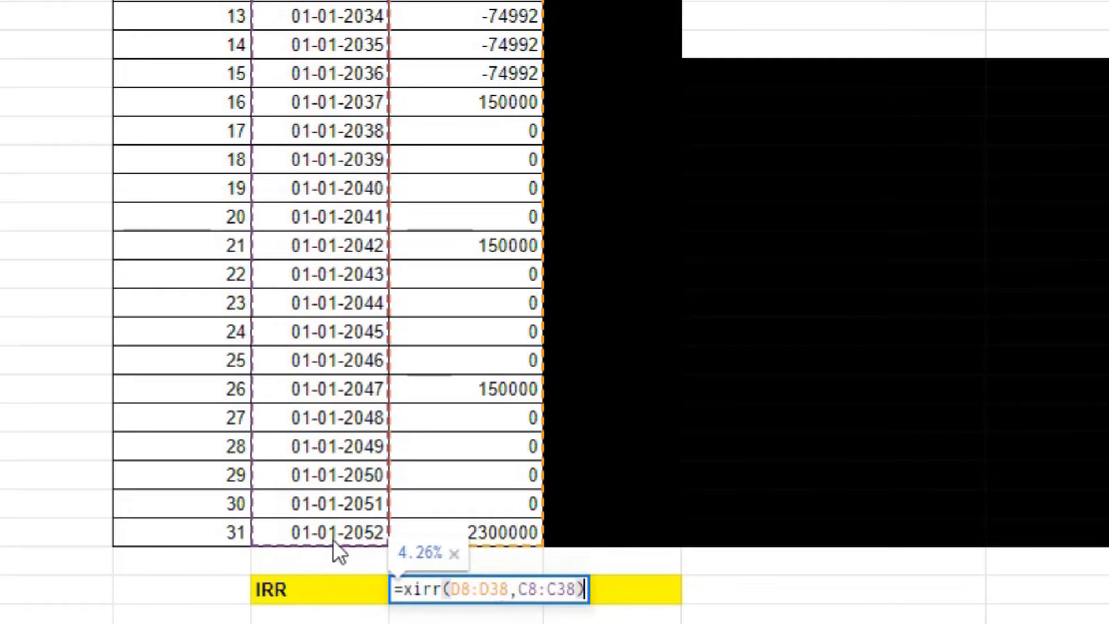
key(Return)
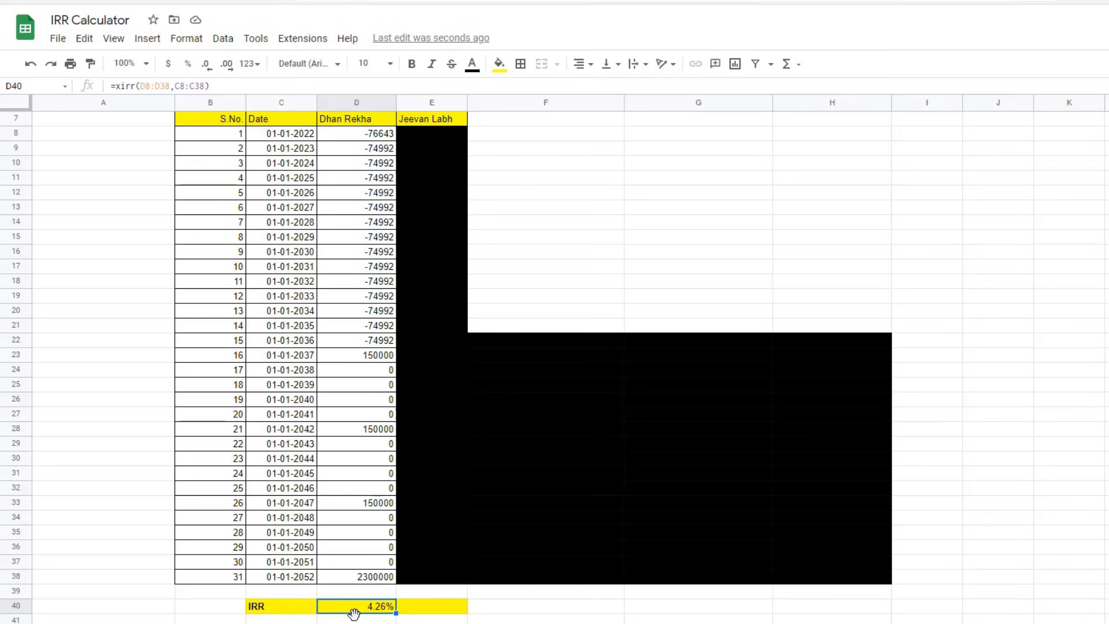
Try a year 31 Dhan Rekha maturity amount of 3000000 to test its effect on the IRR.
scroll(354, 606, down, 2)
scroll(401, 433, up, 2)
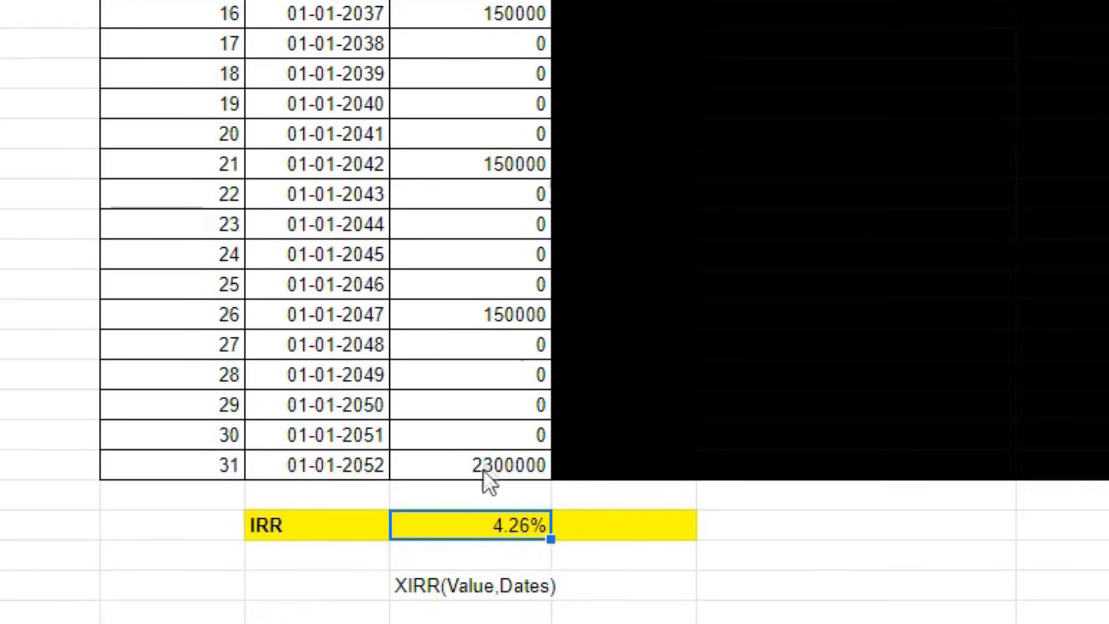
click(483, 470)
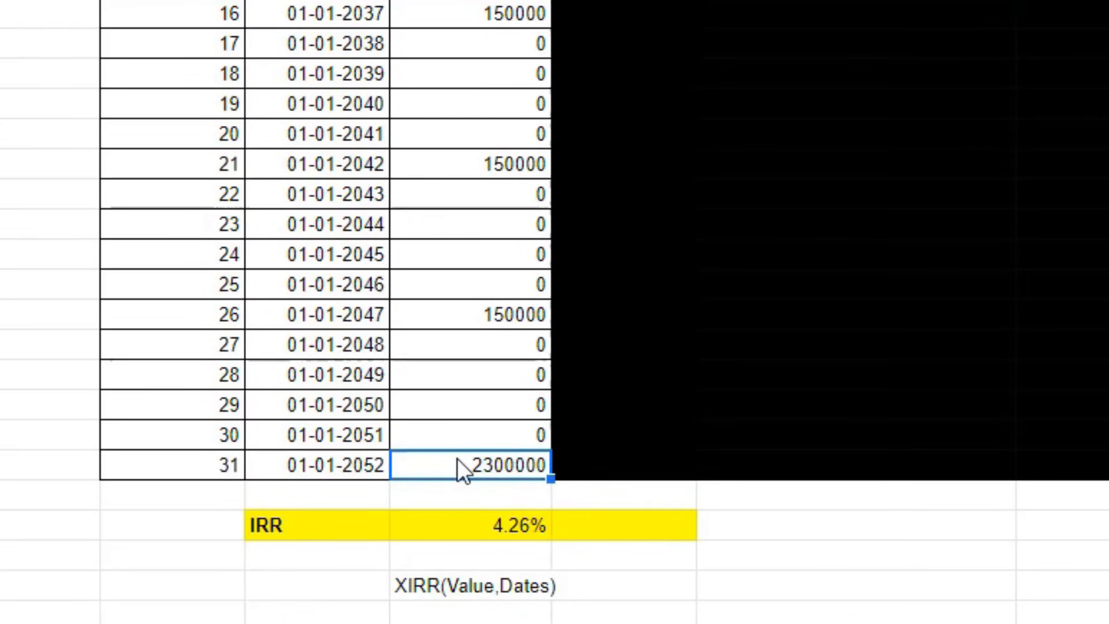
text(30000)
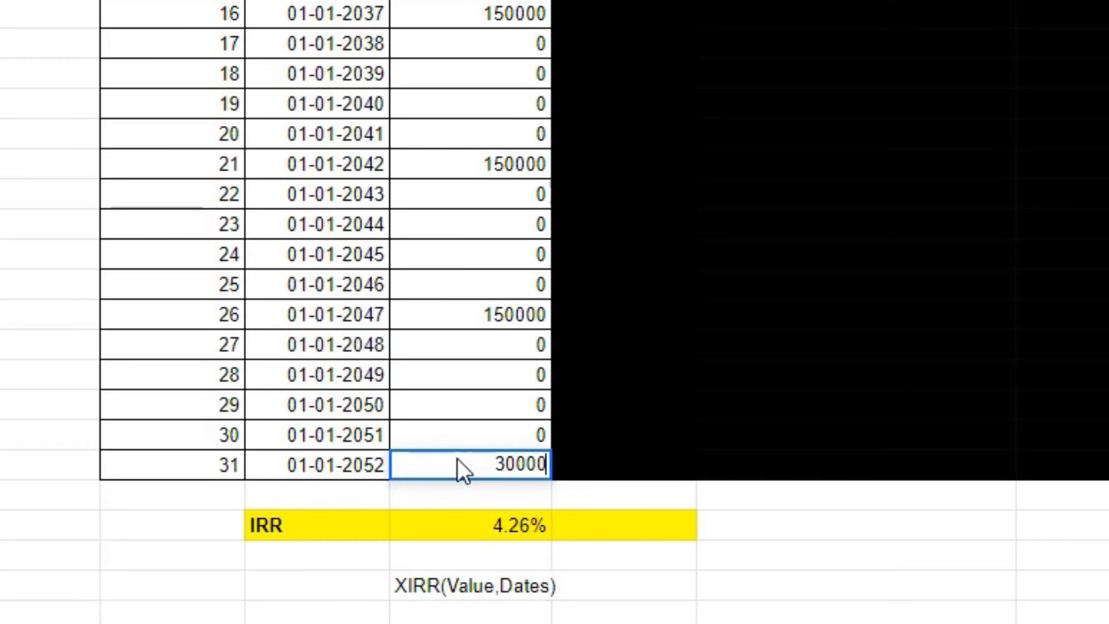
key(BackSpace)
key(BackSpace)
text(0000)
key(Return)
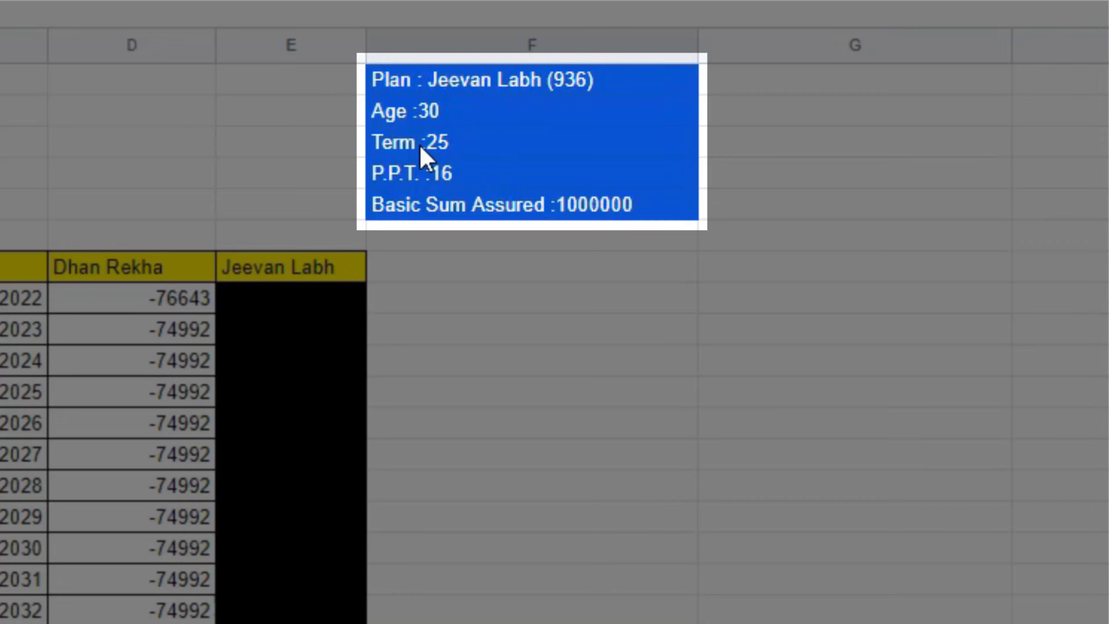
Review the term, premium paying term and basic sum assured in the Jeevan Labh plan details.
click(466, 147)
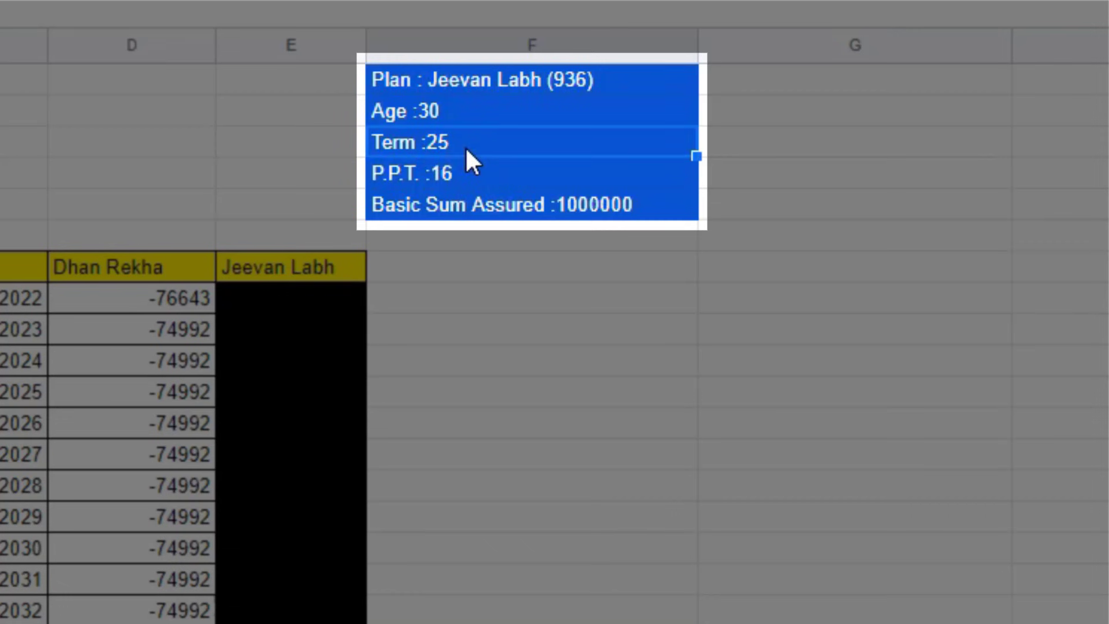
click(472, 171)
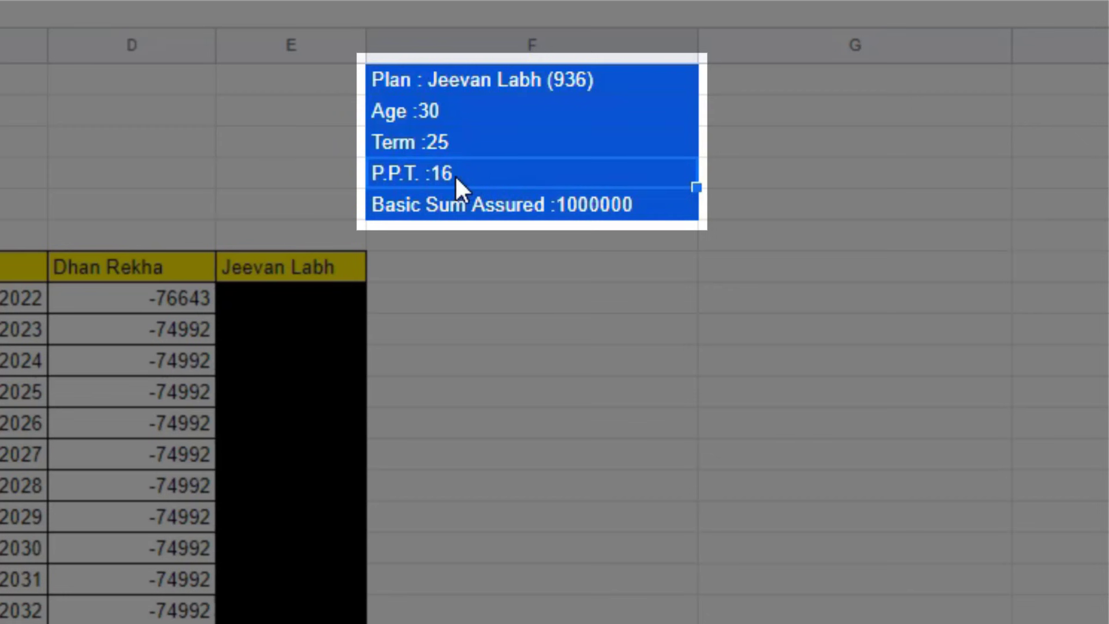
click(570, 204)
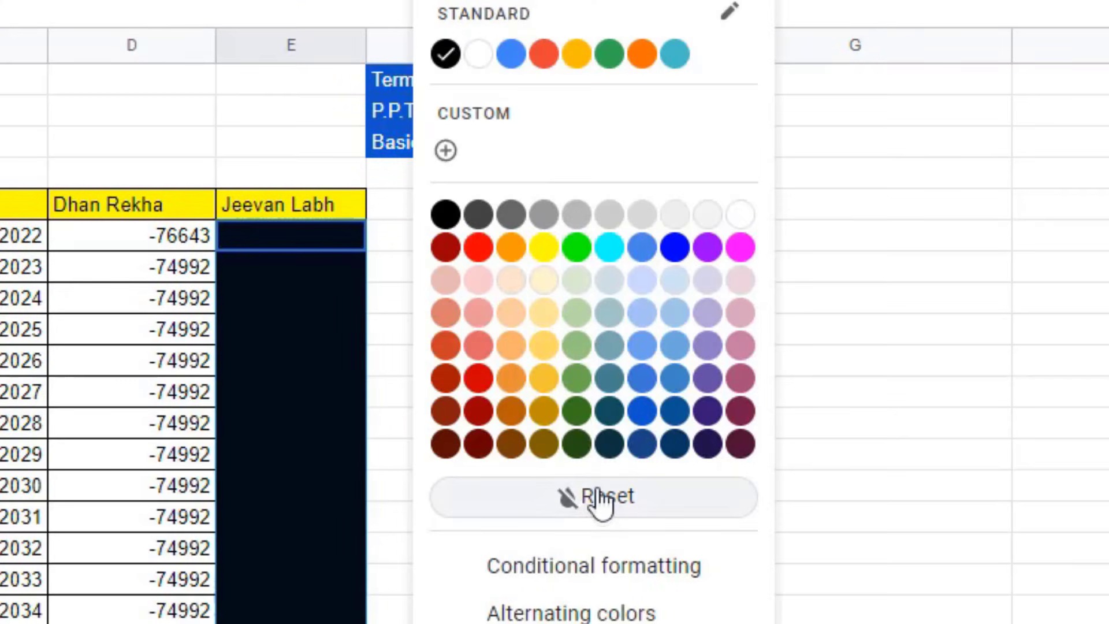
Reset the black fill of the Jeevan Labh column and review its premium entries for years 1 to 16.
click(596, 497)
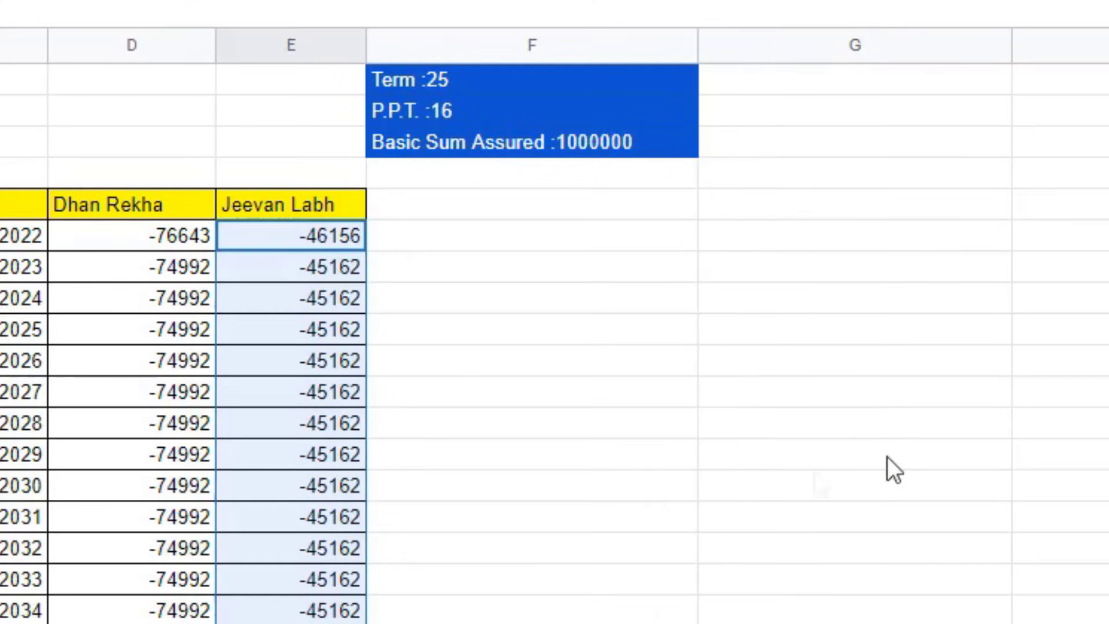
click(1000, 426)
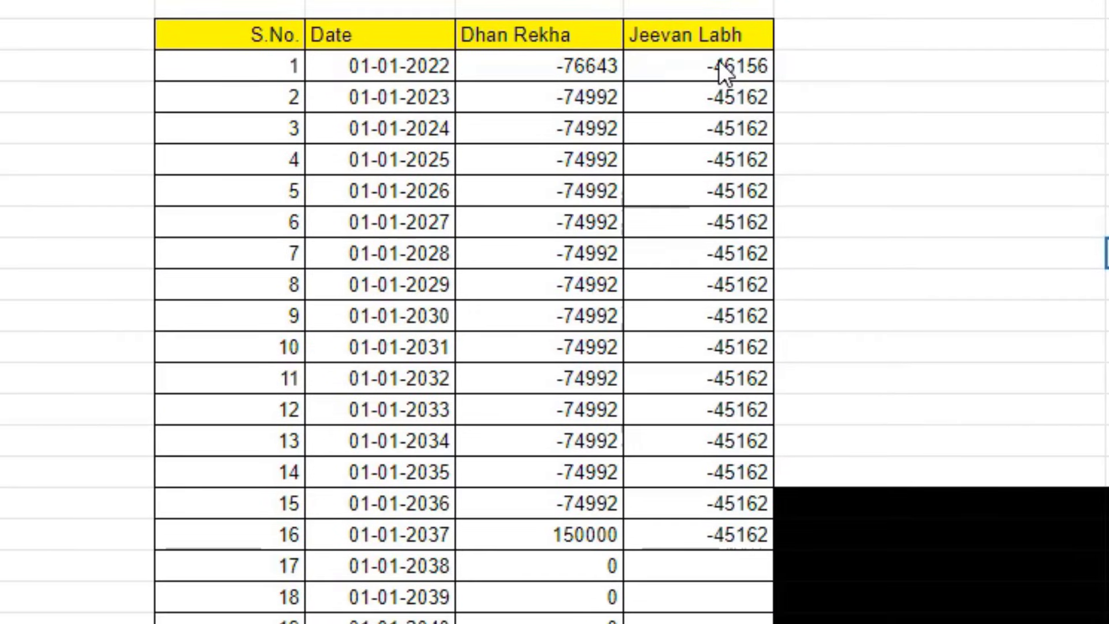
drag(718, 66, 718, 522)
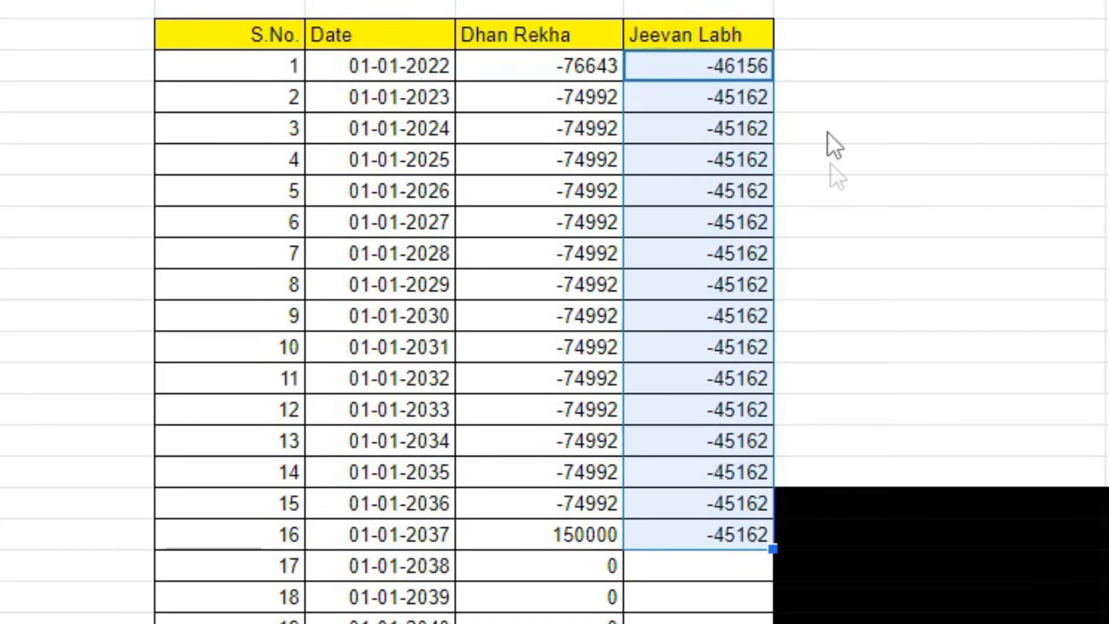
click(872, 225)
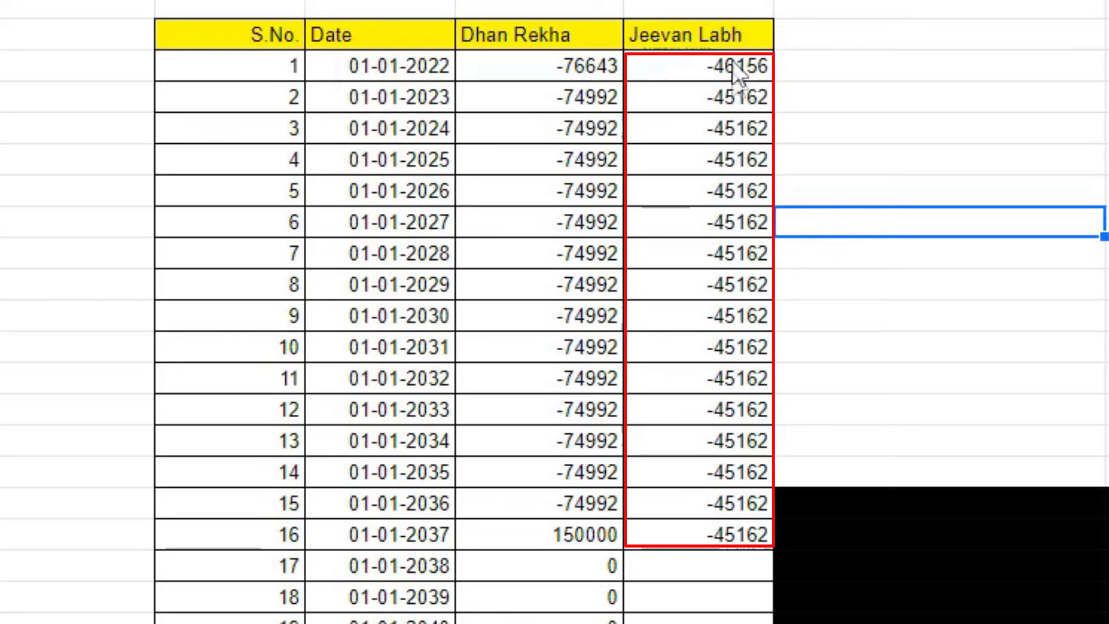
drag(732, 61, 743, 539)
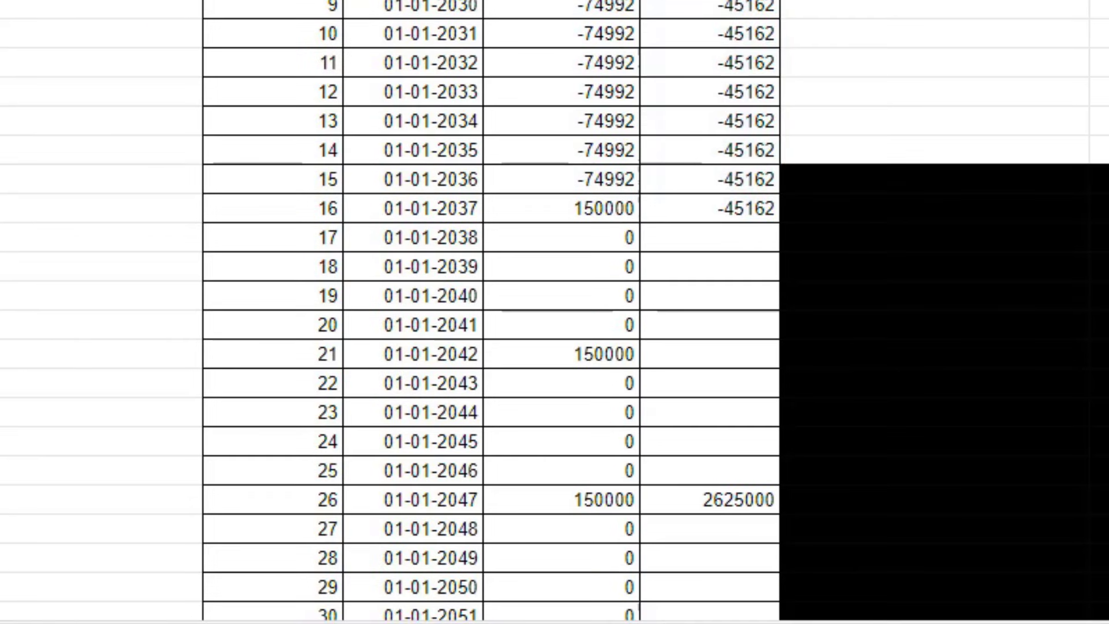
Check the Jeevan Labh maturity amount in year 26 against the sum assured, bonus, F.A.B. and total approximate return.
scroll(700, 409, down, 1)
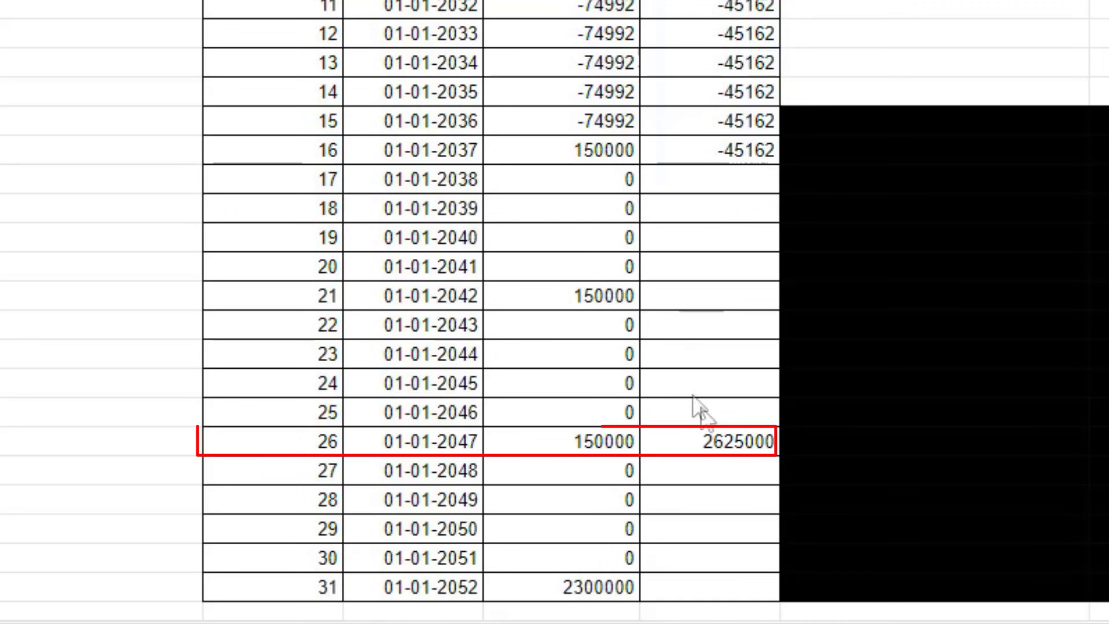
click(709, 447)
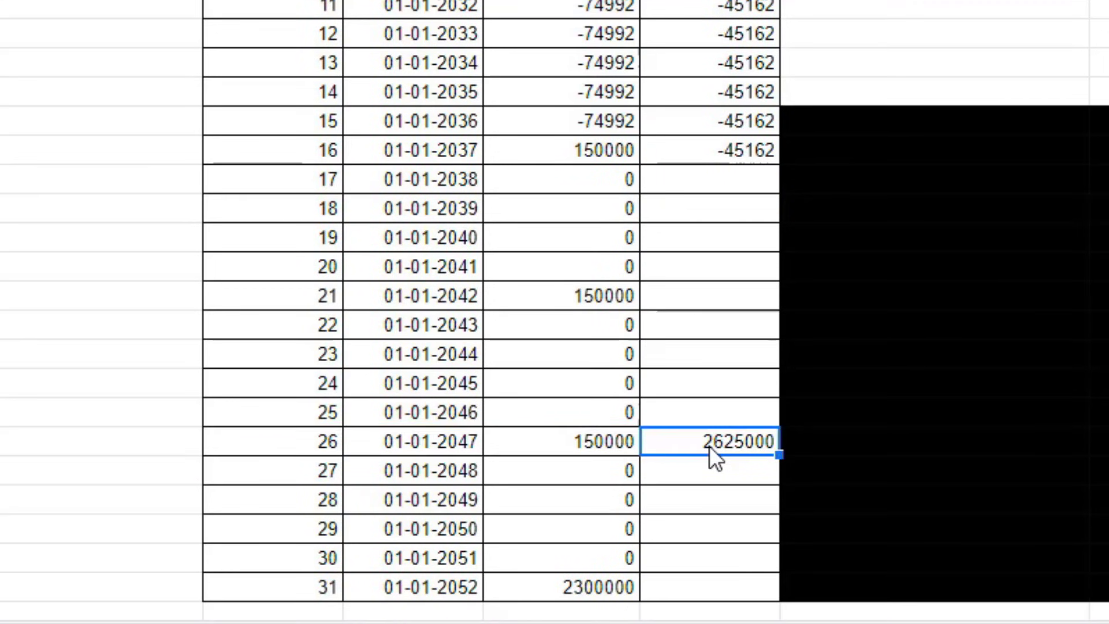
scroll(709, 446, down, 1)
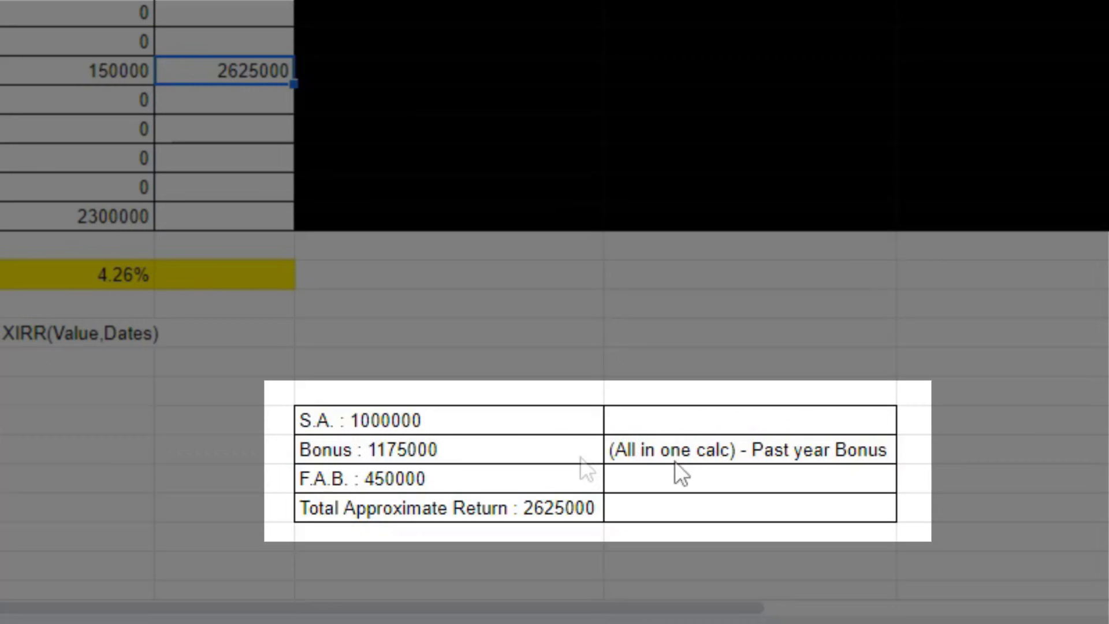
click(417, 425)
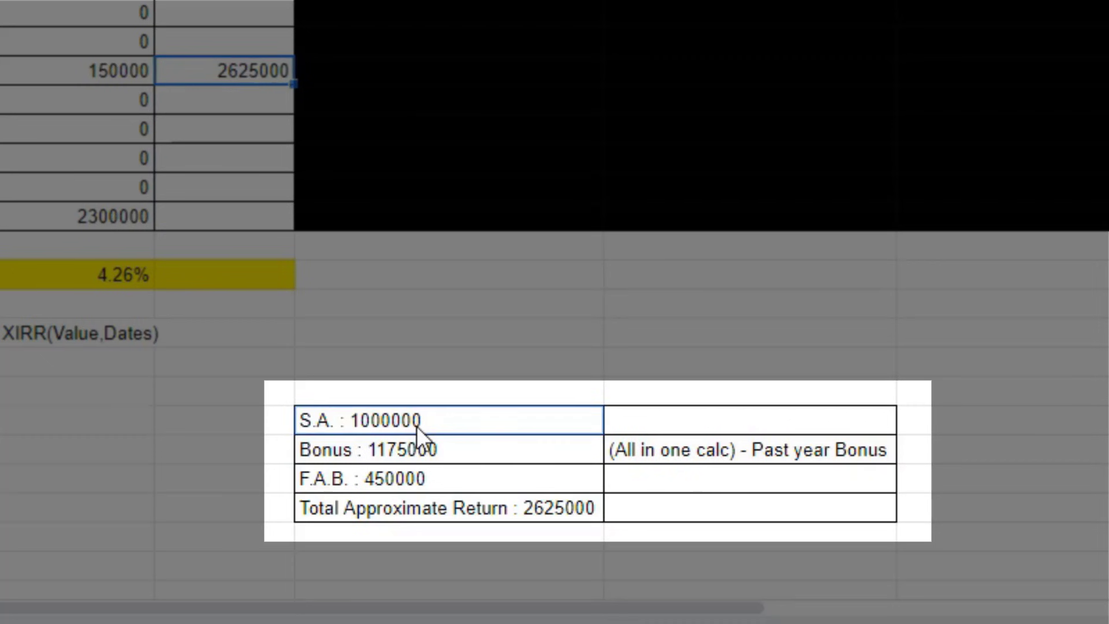
click(415, 458)
click(413, 486)
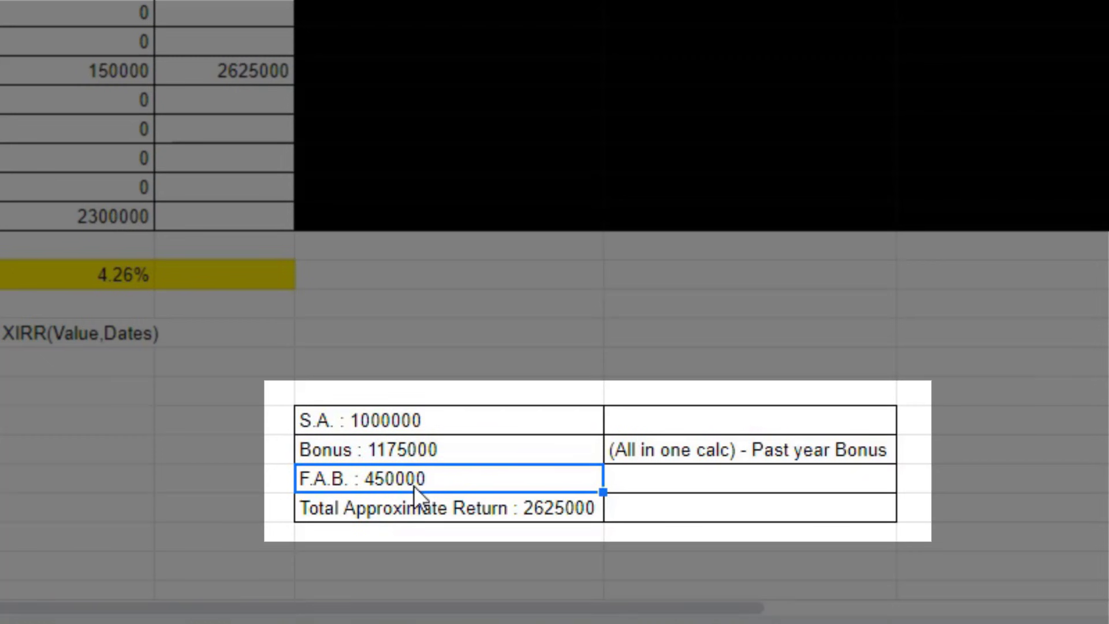
click(557, 516)
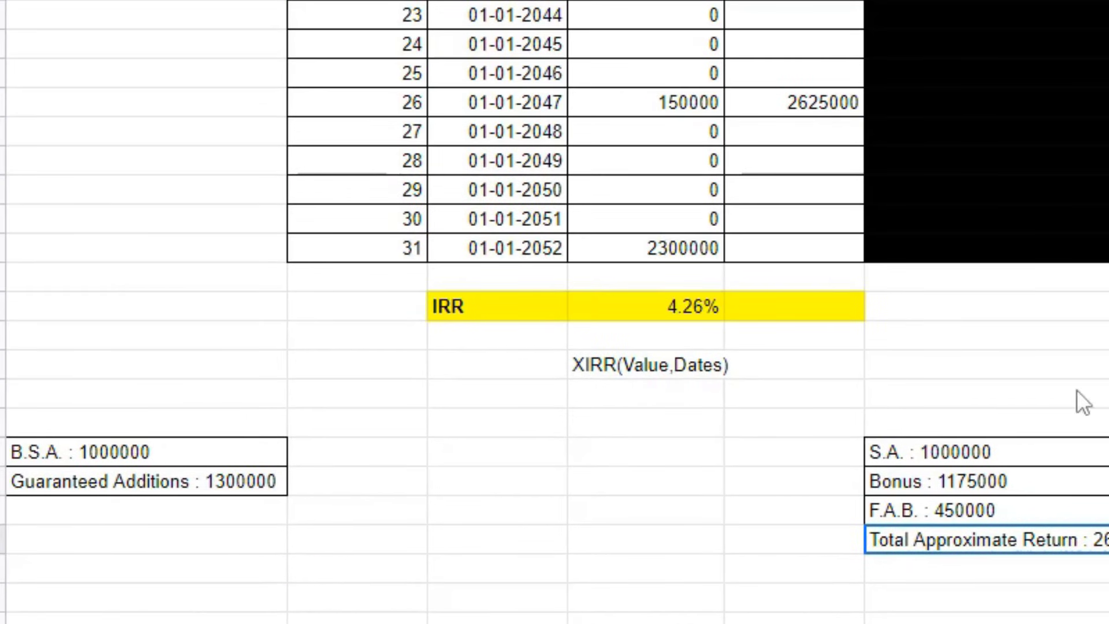
Compare the year 31 Dhan Rekha maturity amount with the year 26 Jeevan Labh maturity amount.
scroll(224, 445, up, 4)
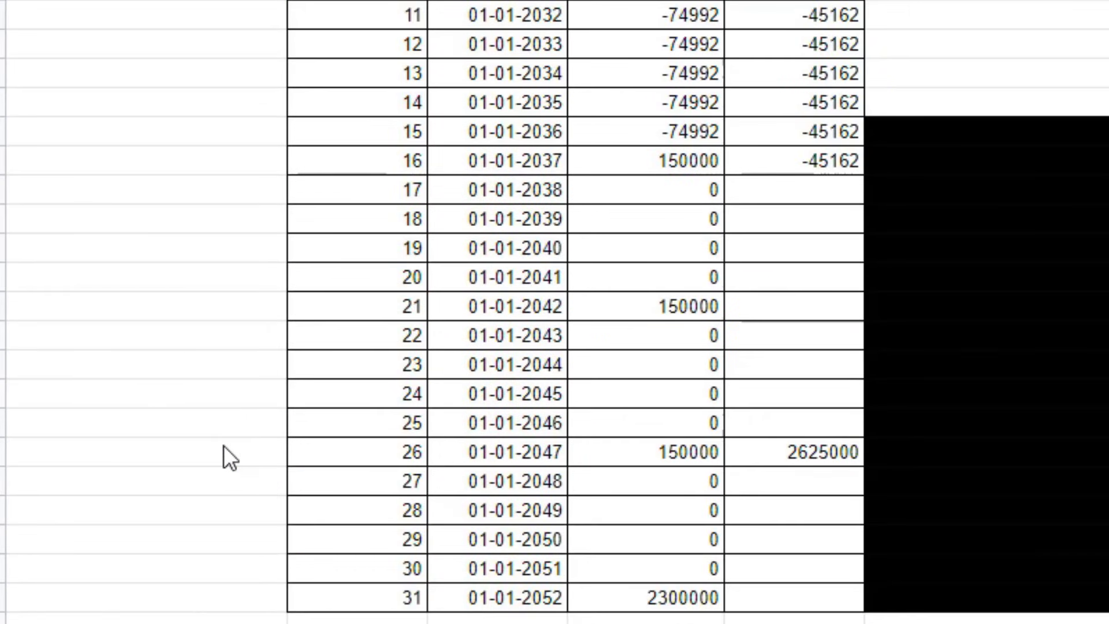
scroll(224, 445, up, 1)
scroll(224, 445, down, 6)
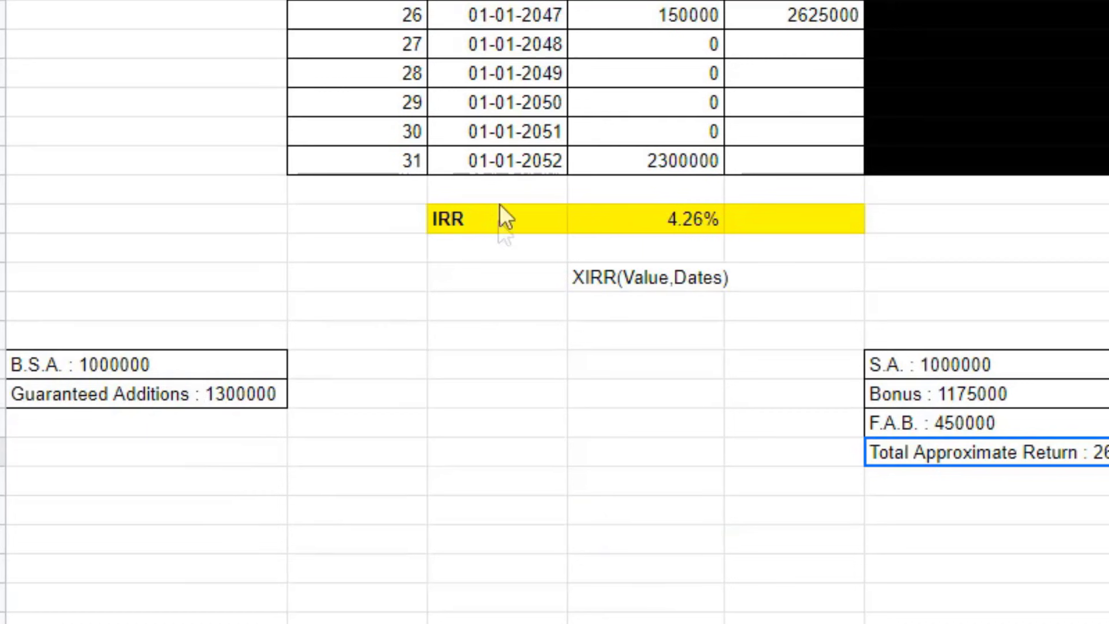
click(662, 167)
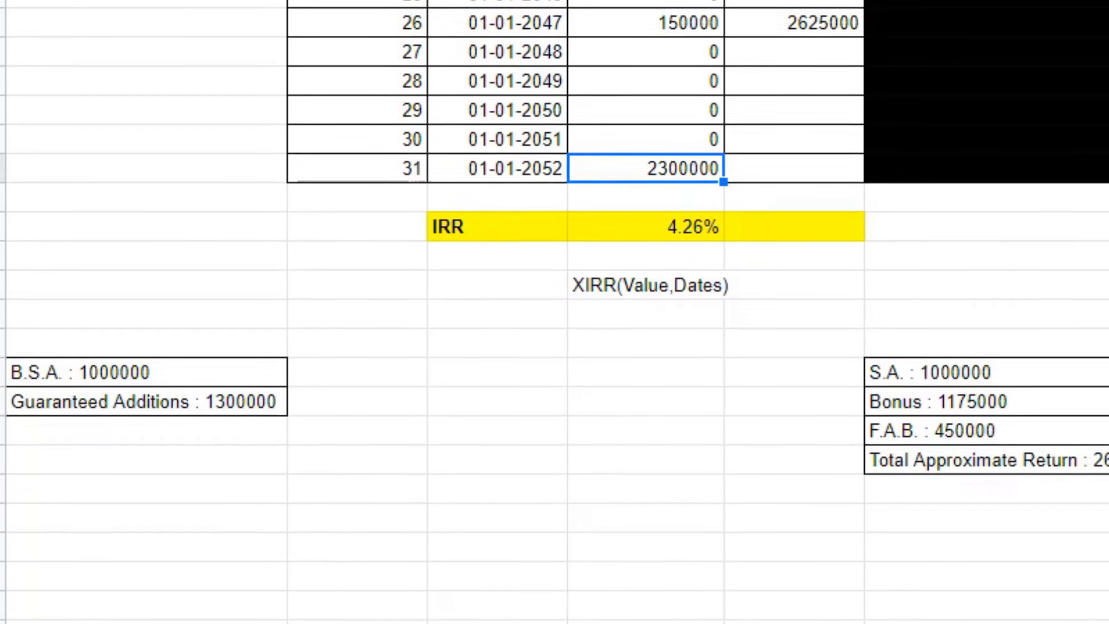
click(815, 29)
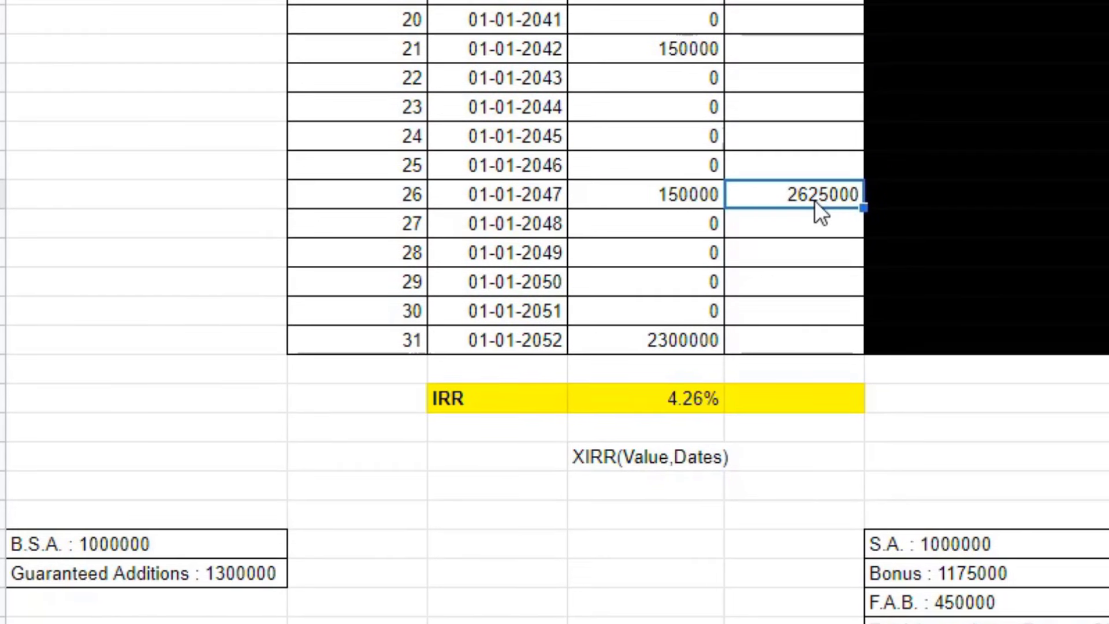
scroll(814, 200, up, 3)
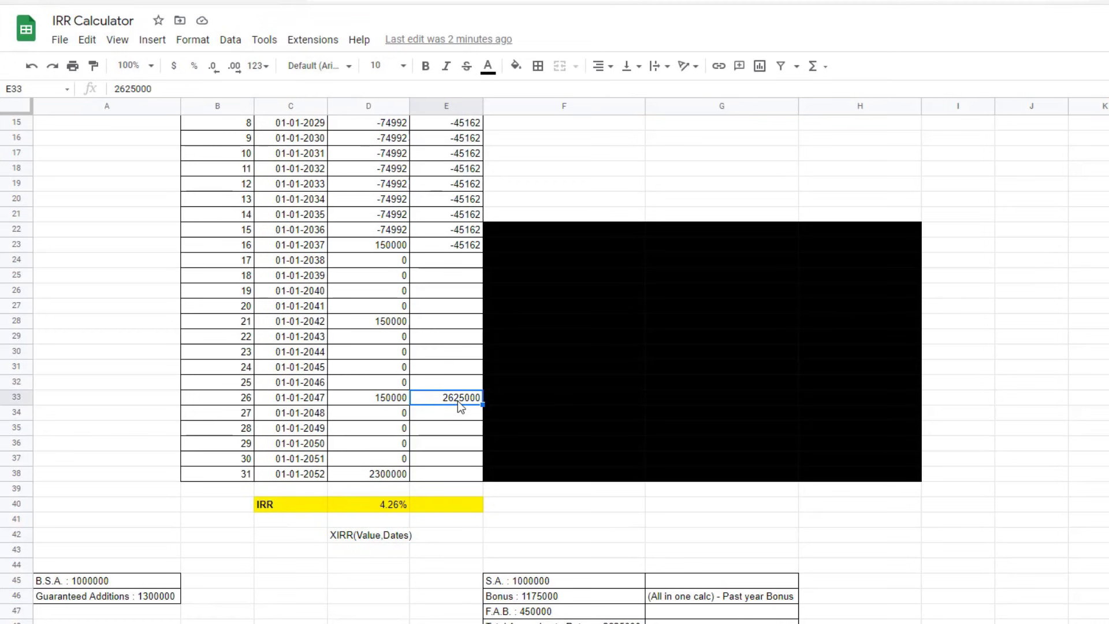
Calculate the Jeevan Labh IRR in cell E40 with the formula =xirr(E8:E38,C8:C38).
scroll(457, 401, up, 2)
click(446, 595)
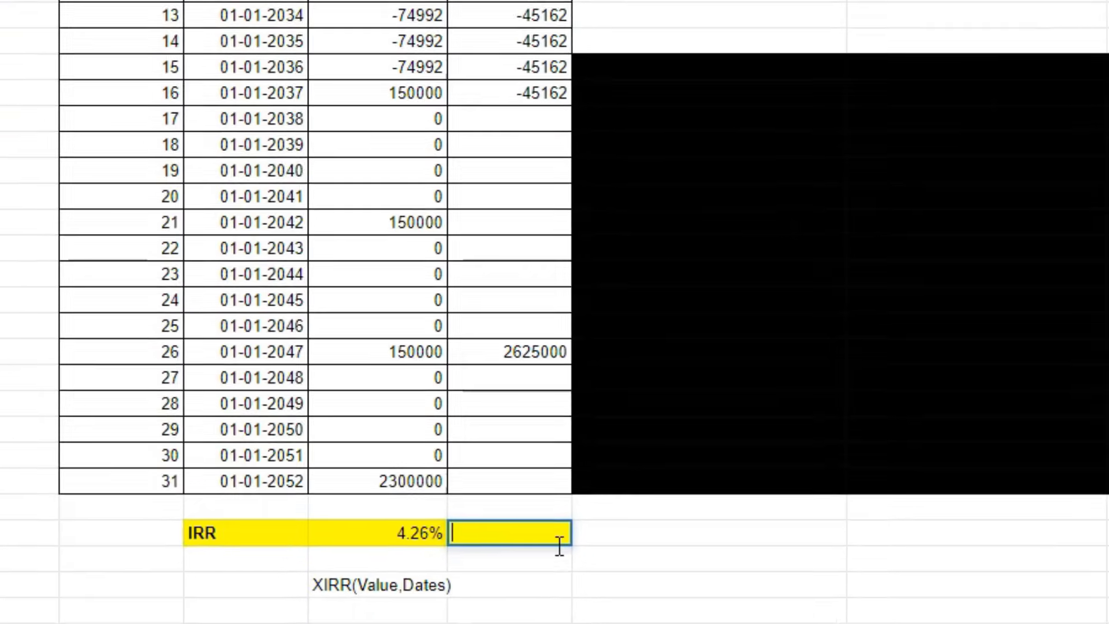
text(=)
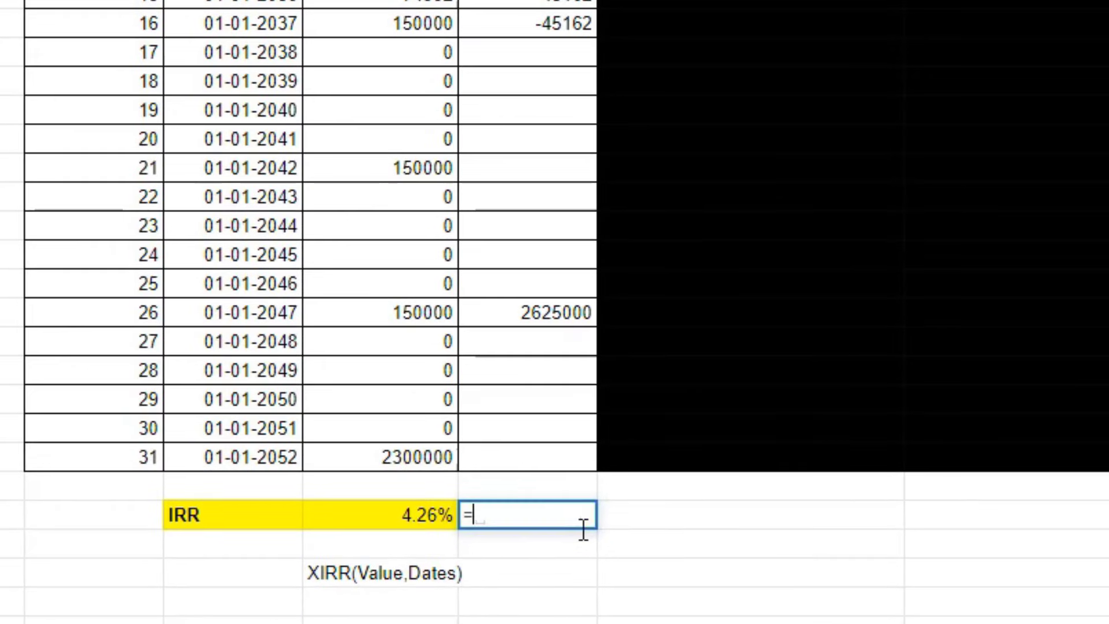
text(xirr()
key(Down)
key(Right)
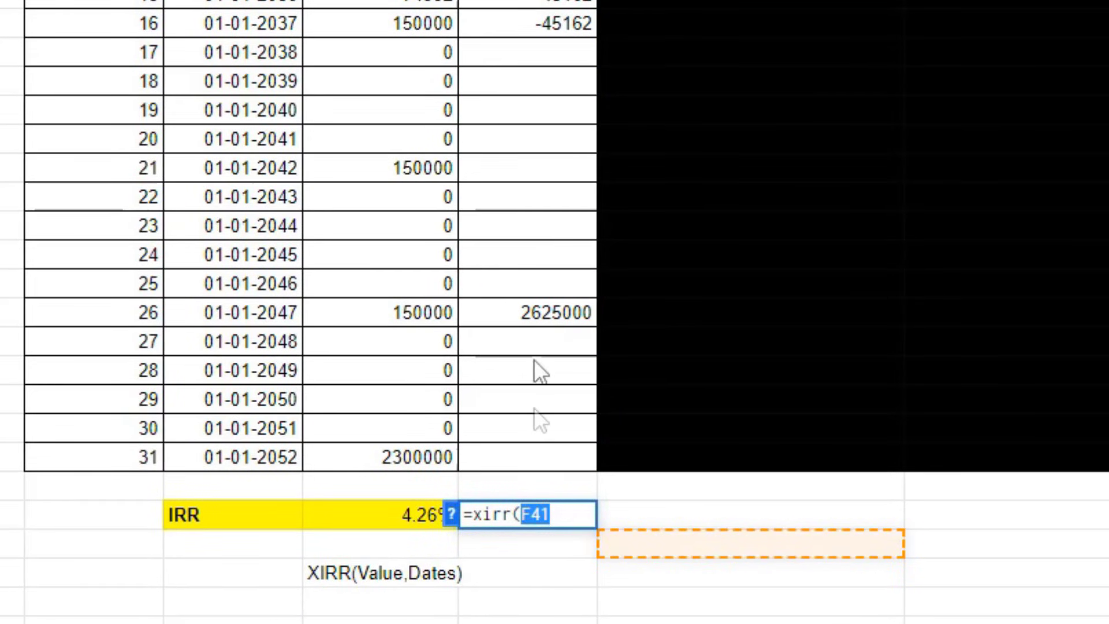
scroll(538, 197, up, 3)
scroll(598, 18, down, 1)
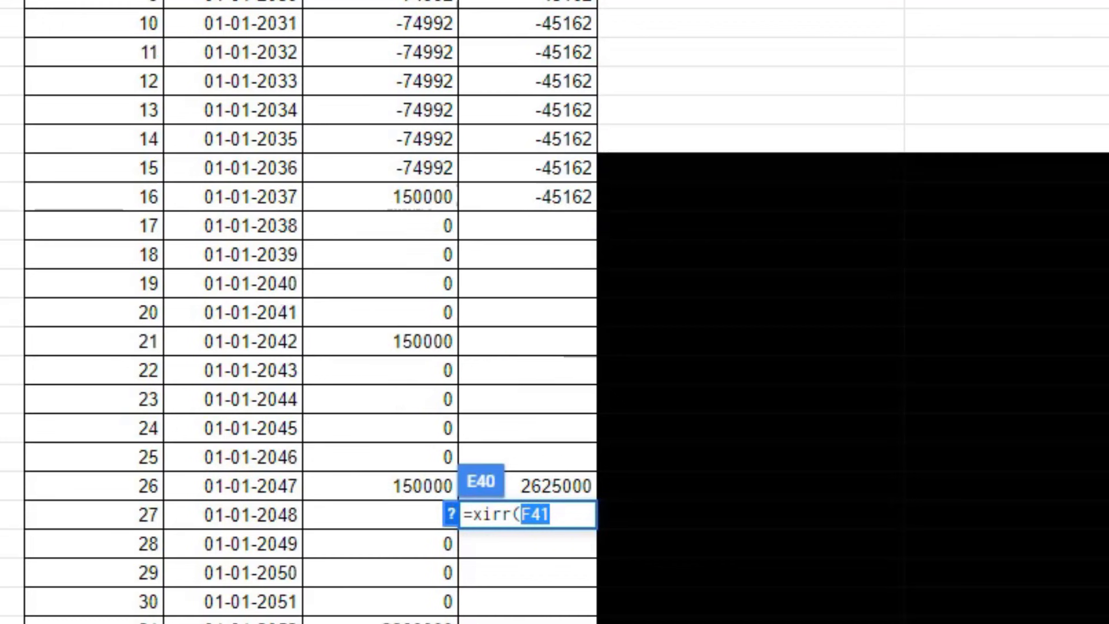
text(E8:E38)
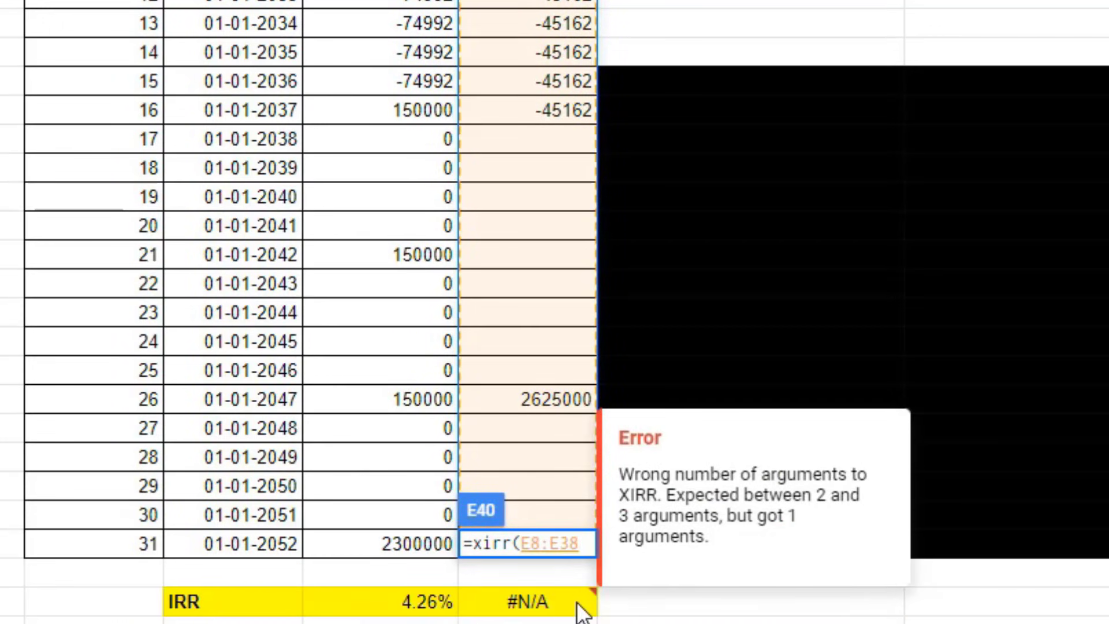
text(,)
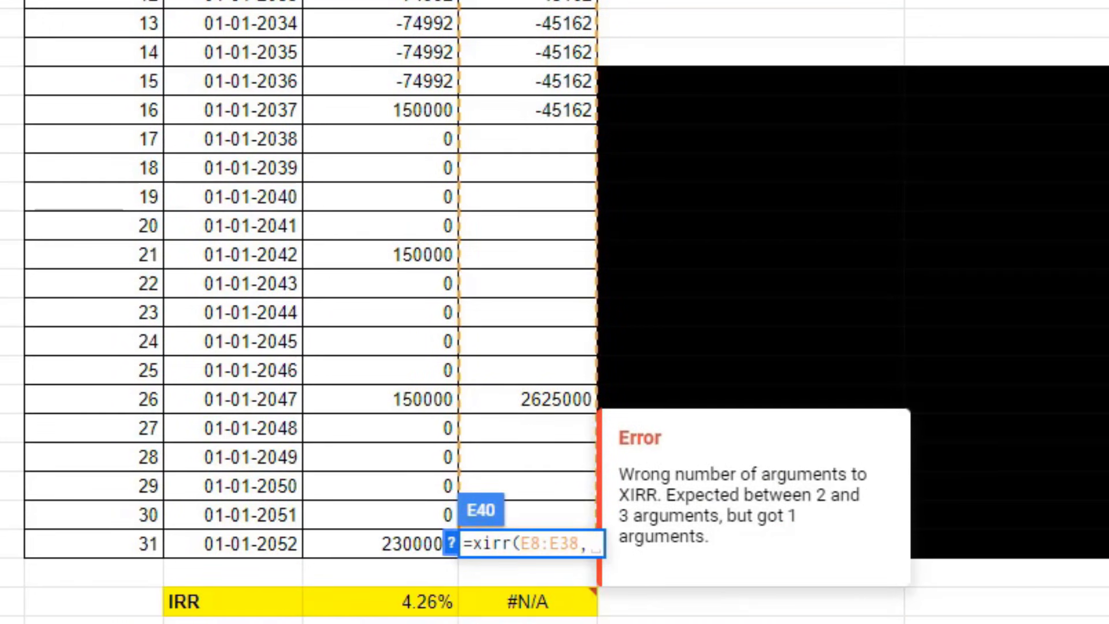
drag(233, 1, 238, 543)
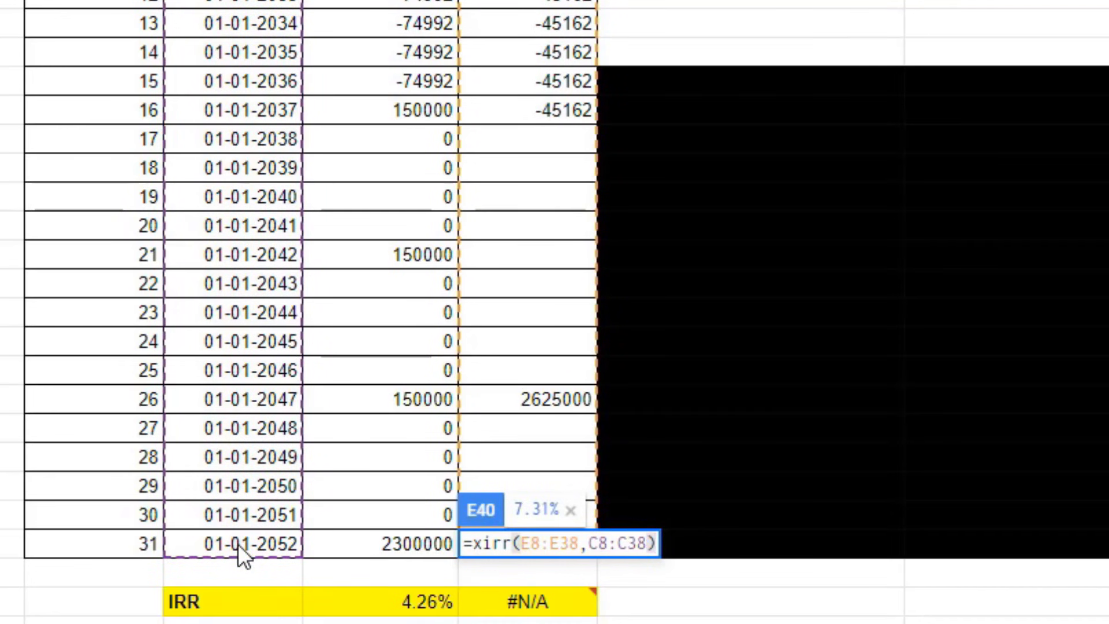
key(Return)
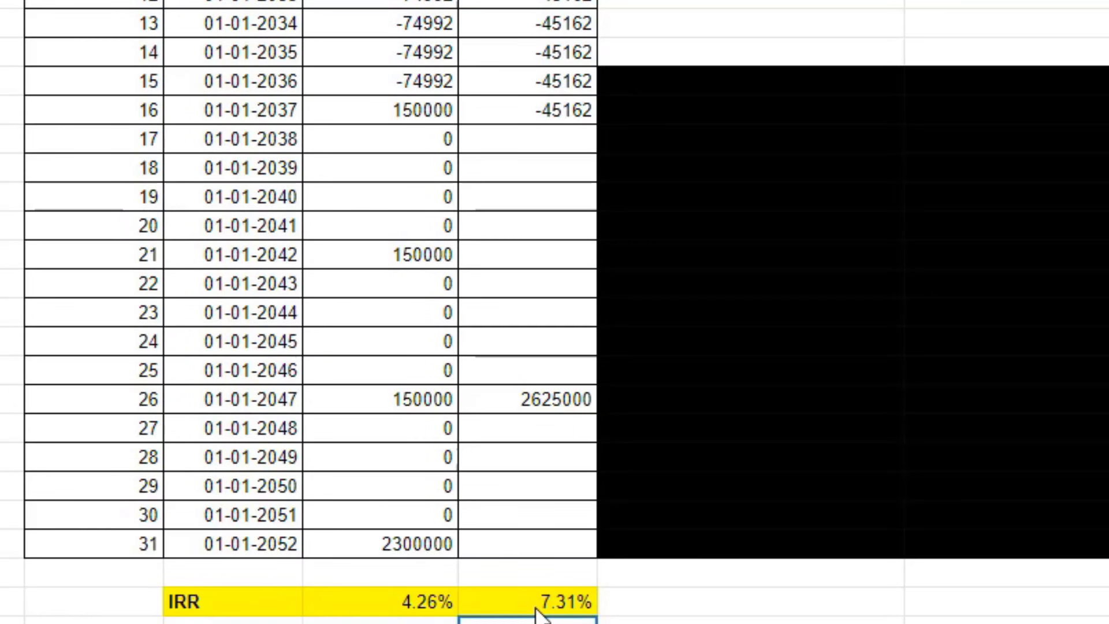
Review the Jeevan Labh IRR alongside its year 26 maturity amount and premium entries.
scroll(531, 495, down, 5)
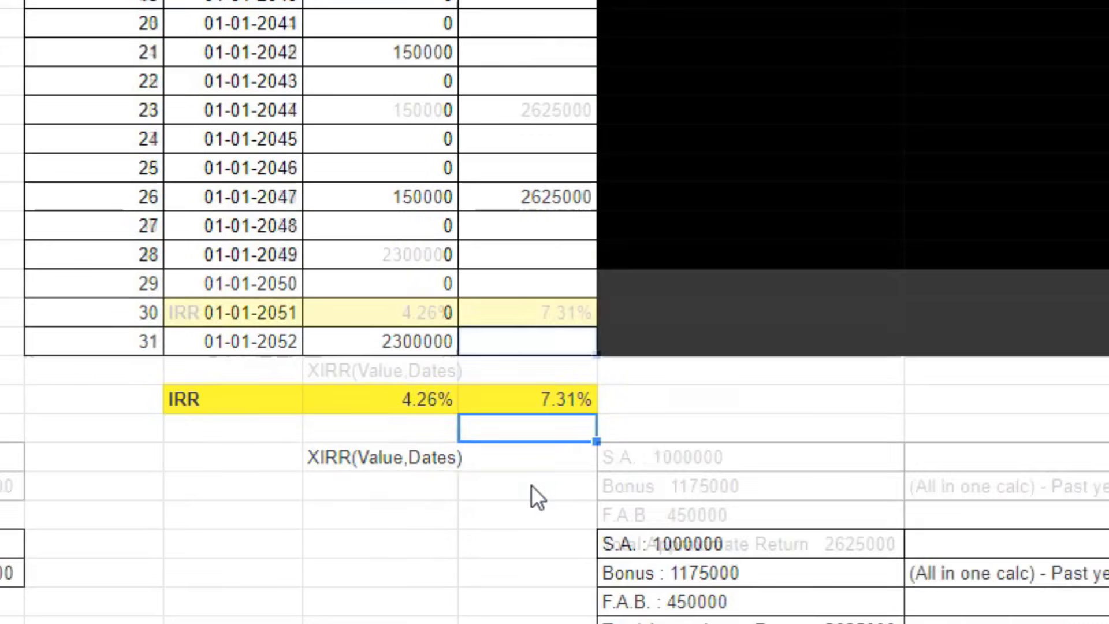
click(523, 258)
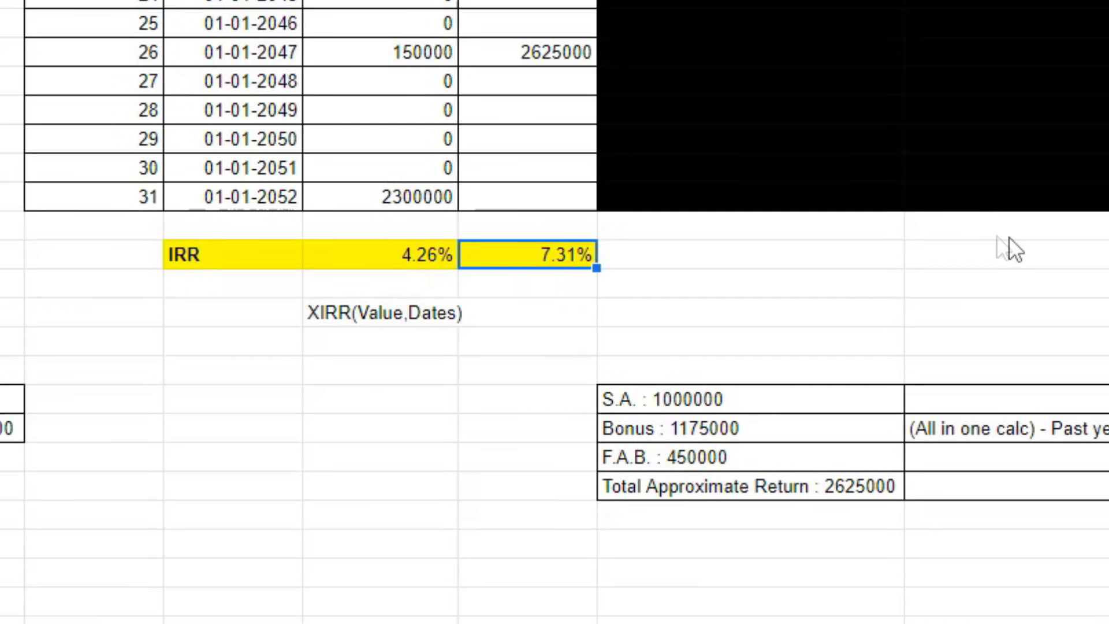
click(515, 54)
scroll(589, 128, up, 4)
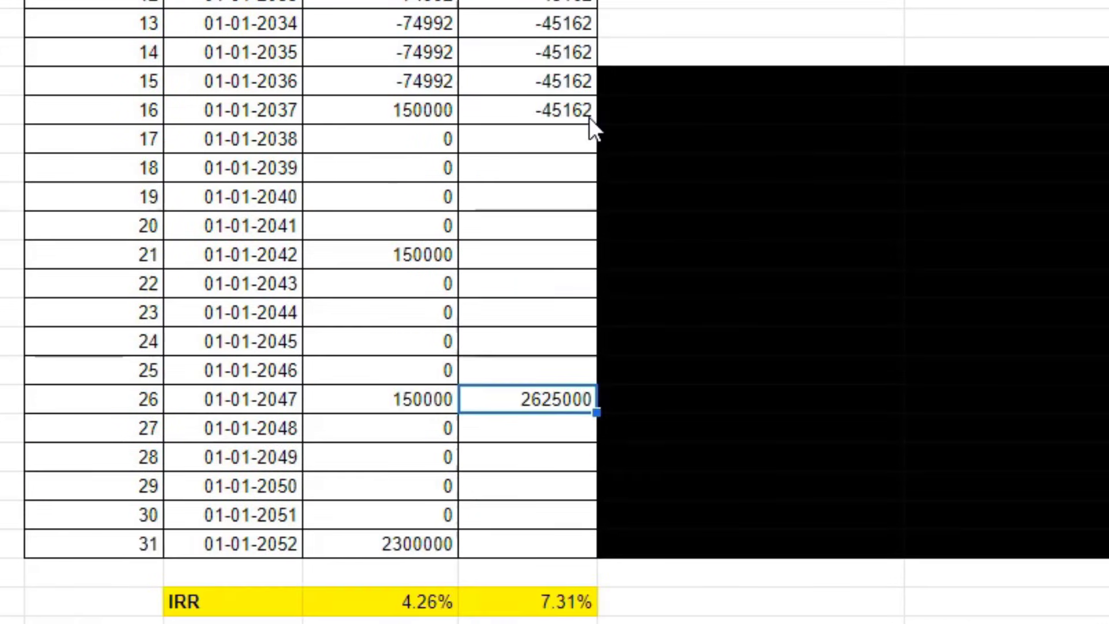
Examine the Jeevan Labh sum assured, bonus, F.A.B. and total approximate return, and check the XIRR result again.
scroll(589, 129, down, 3)
drag(1097, 546, 600, 447)
click(686, 459)
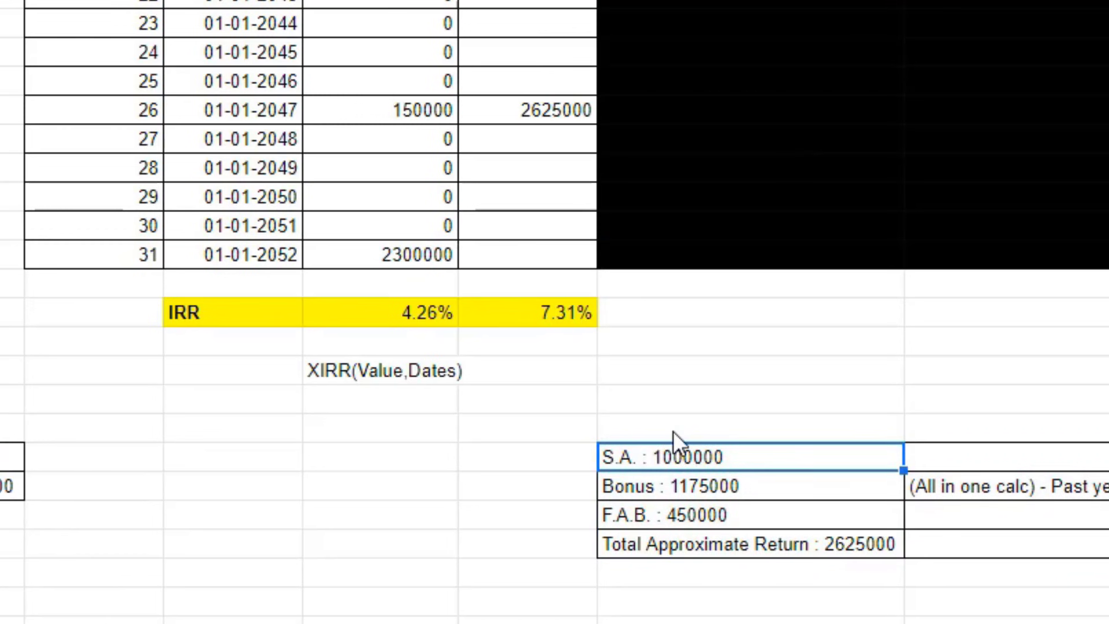
drag(687, 459, 1103, 546)
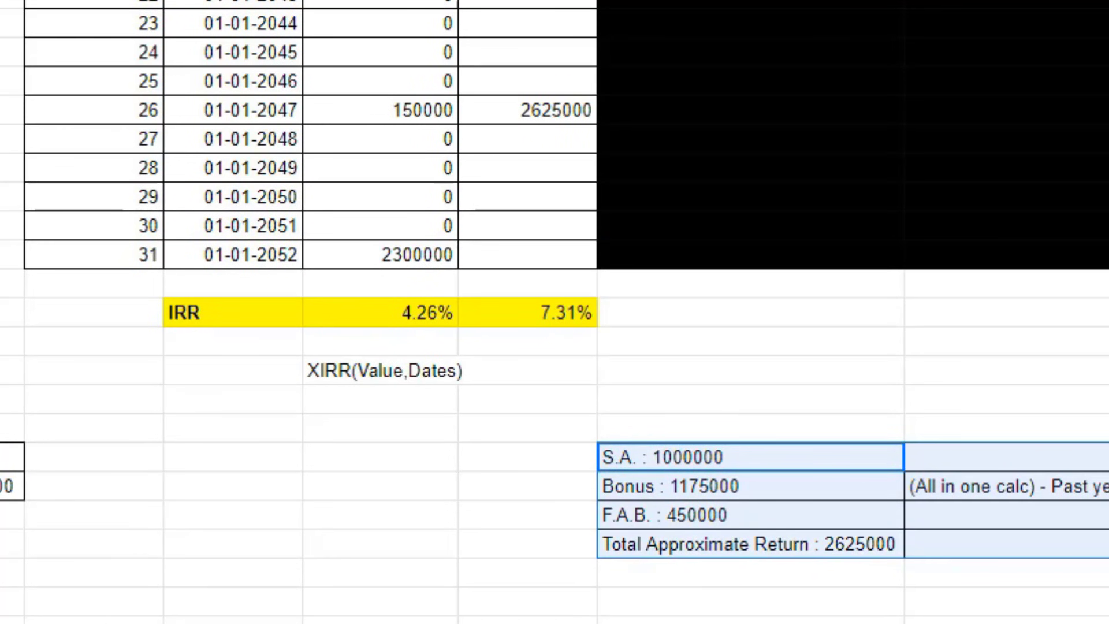
key(Up)
scroll(552, 257, up, 2)
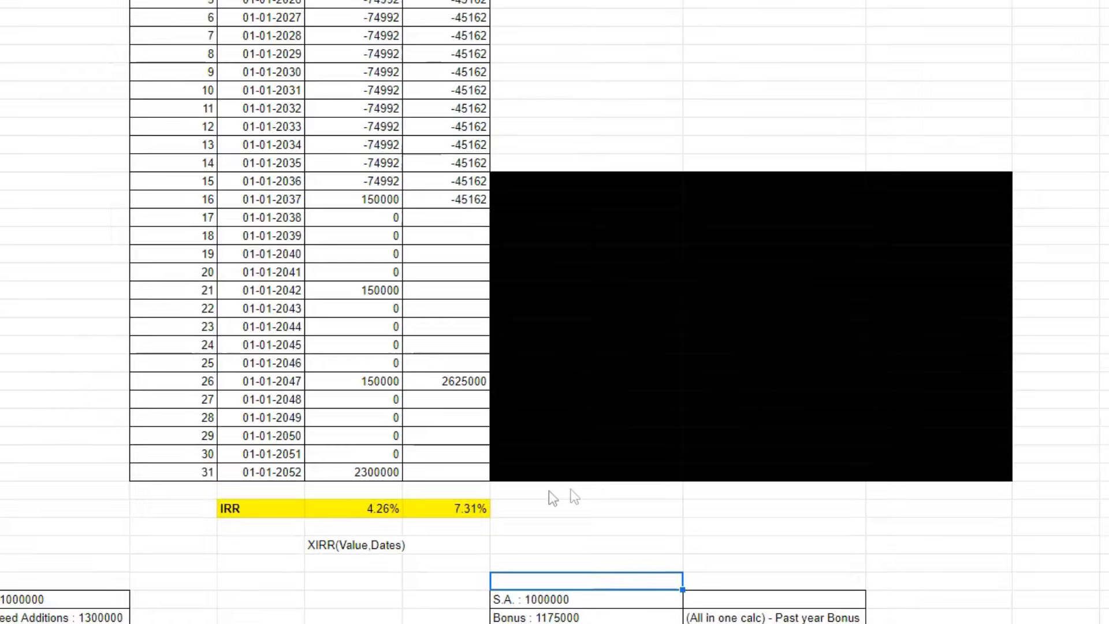
click(461, 510)
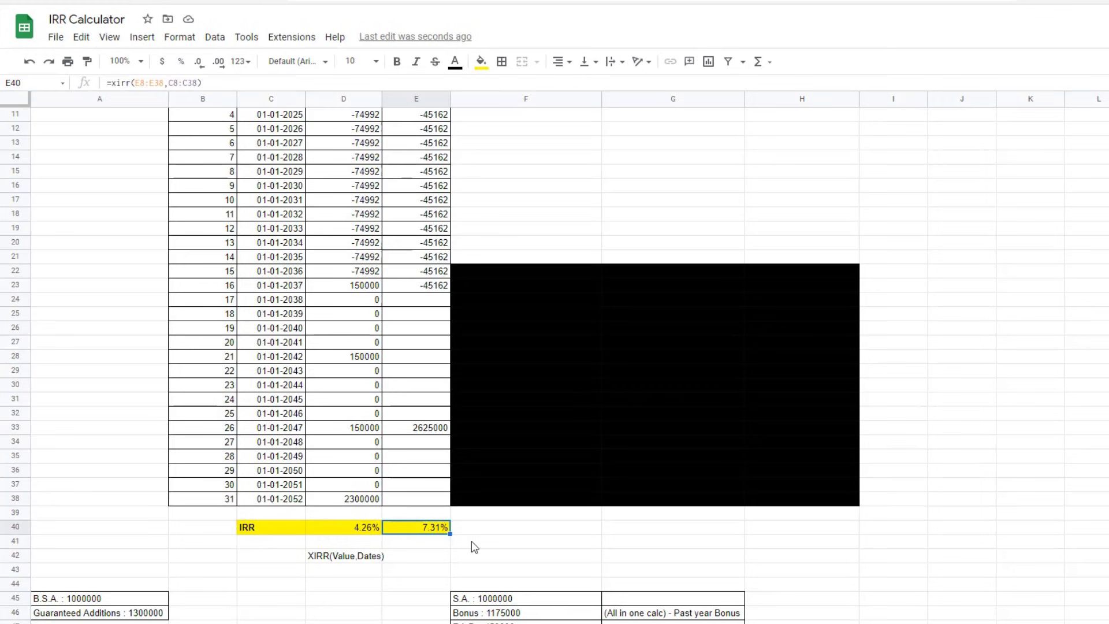
Review the Dhan Rekha column from its heading down through its premiums and periodic payouts.
scroll(474, 405, up, 3)
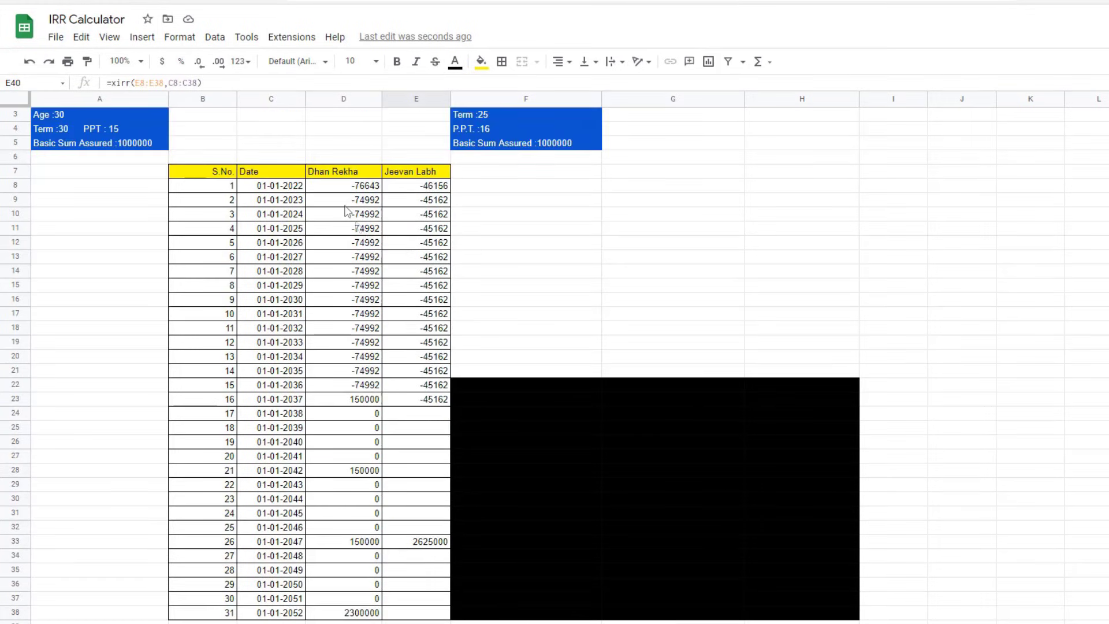
click(324, 177)
click(623, 275)
click(344, 175)
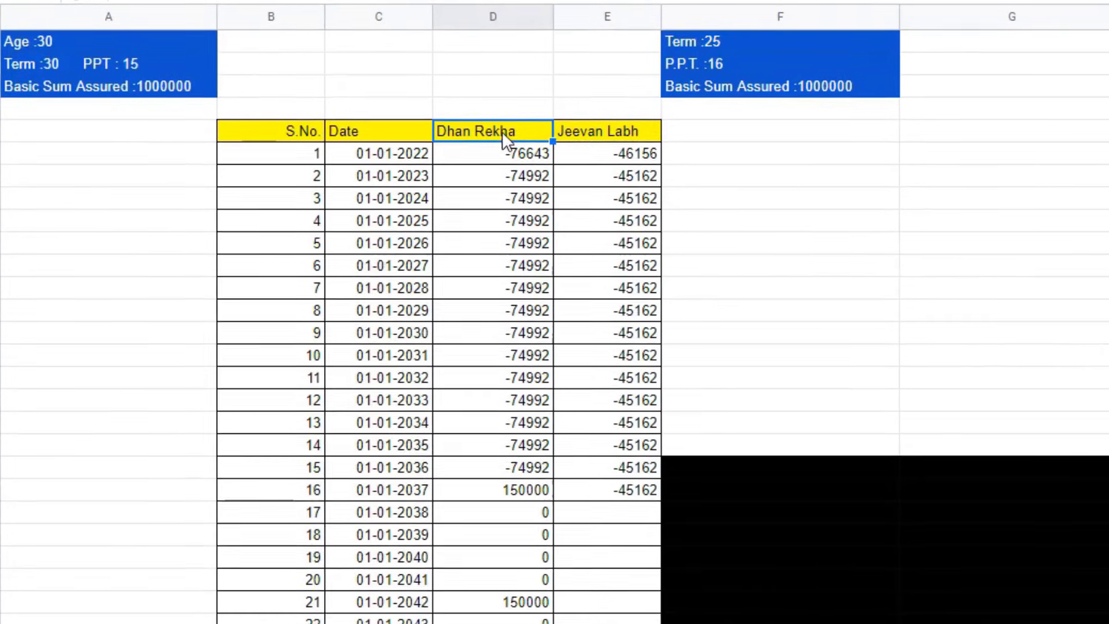
scroll(529, 443, down, 2)
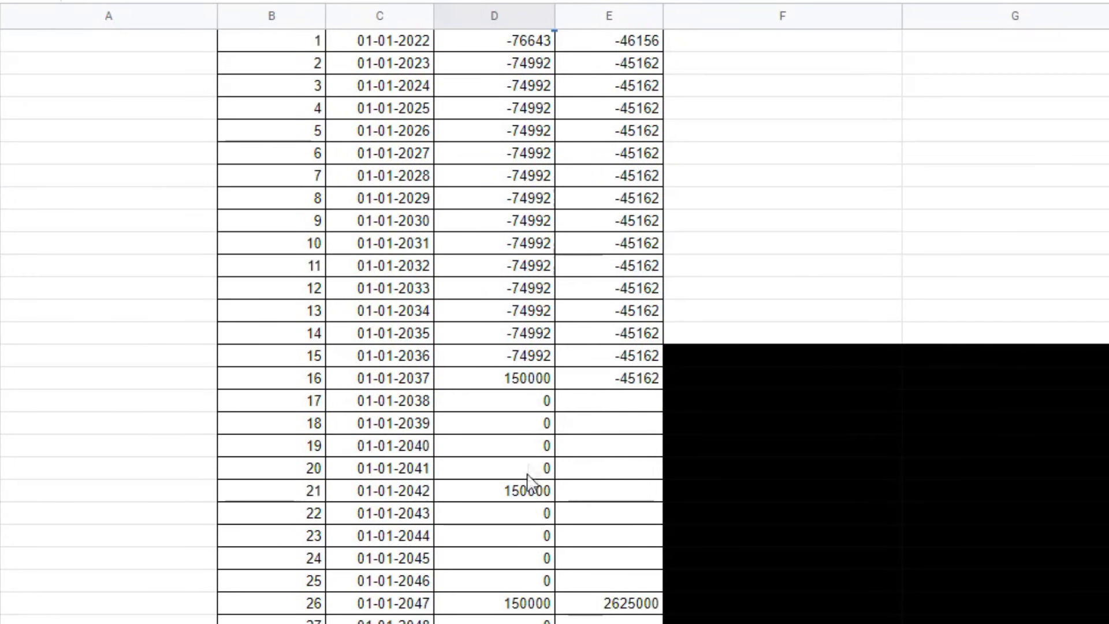
Reset the black fill of the block in columns F to H beside the rows for years 15 to 31.
click(751, 359)
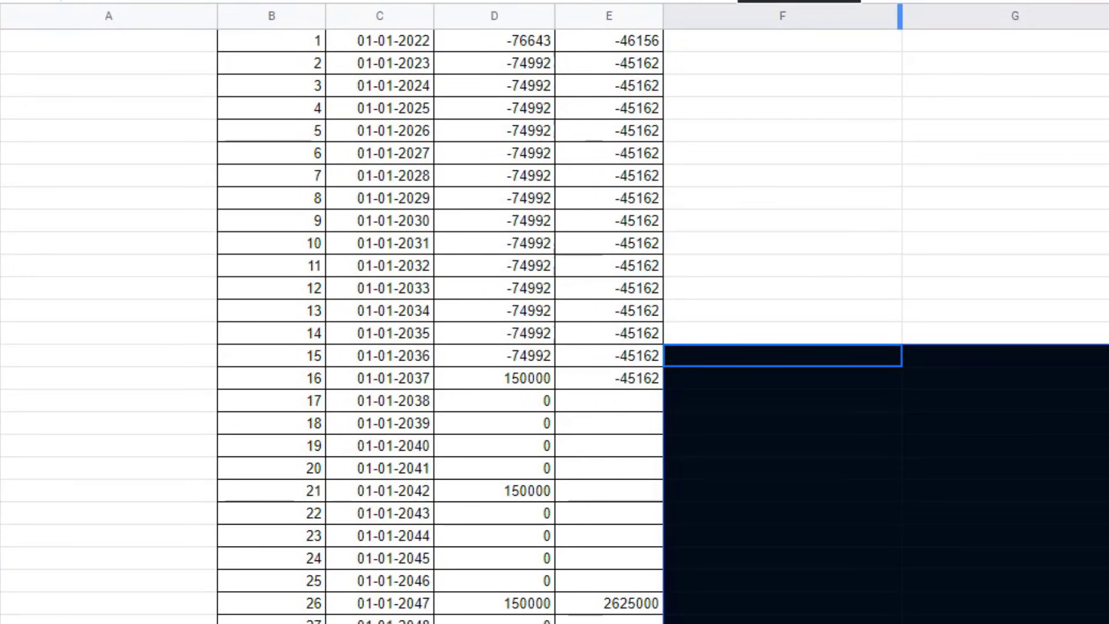
click(704, 1)
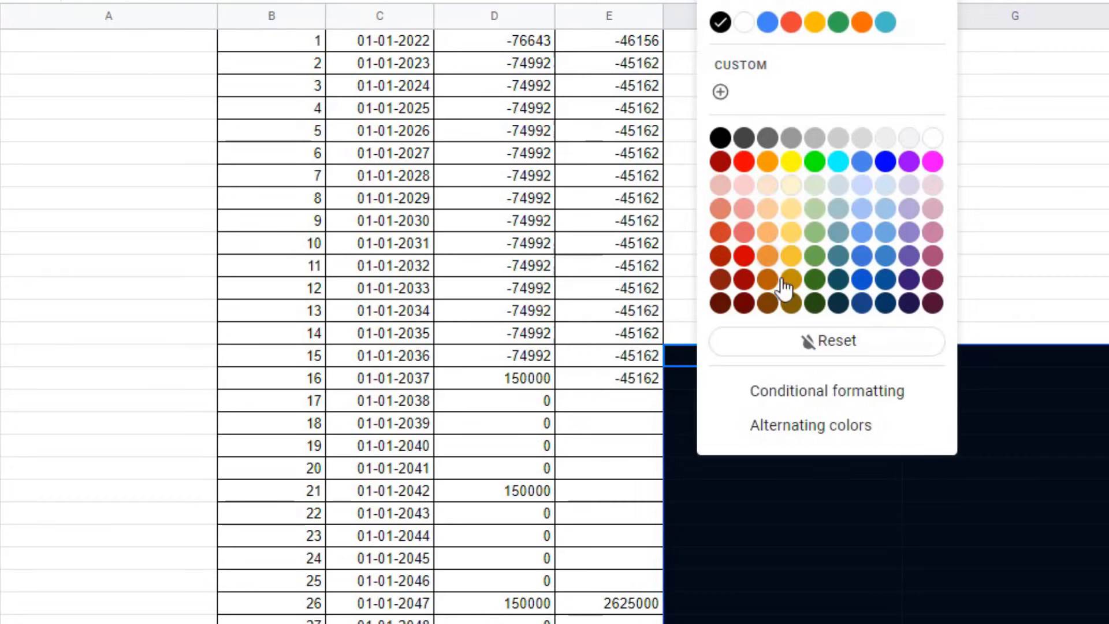
click(819, 346)
Check the rate of return and number of years applied to the year 16 Dhan Rekha payout.
scroll(819, 356, down, 1)
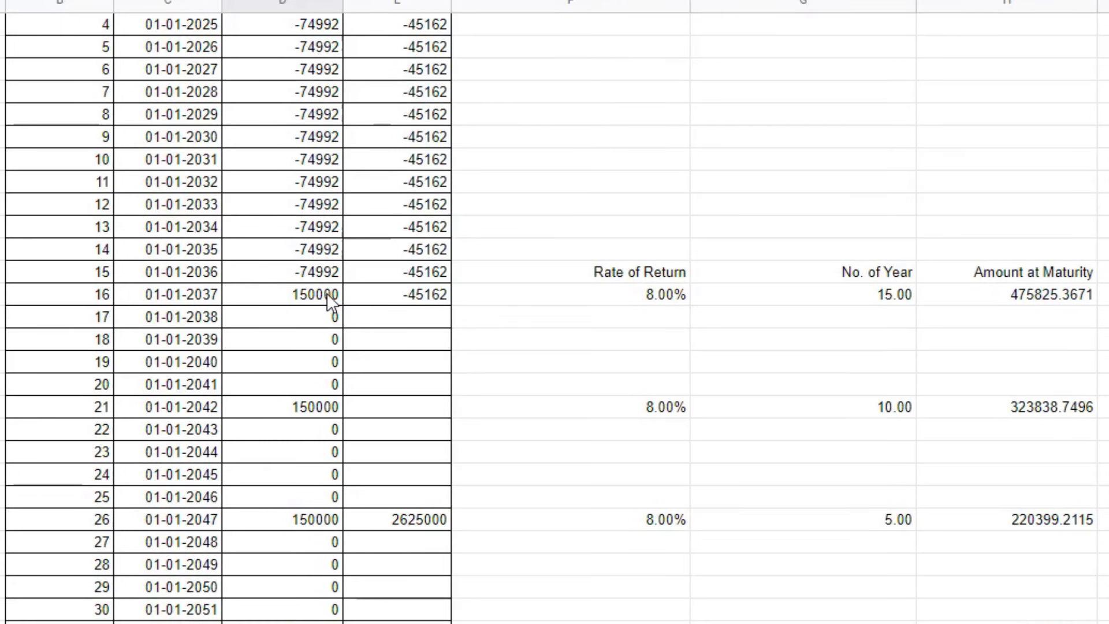
click(670, 294)
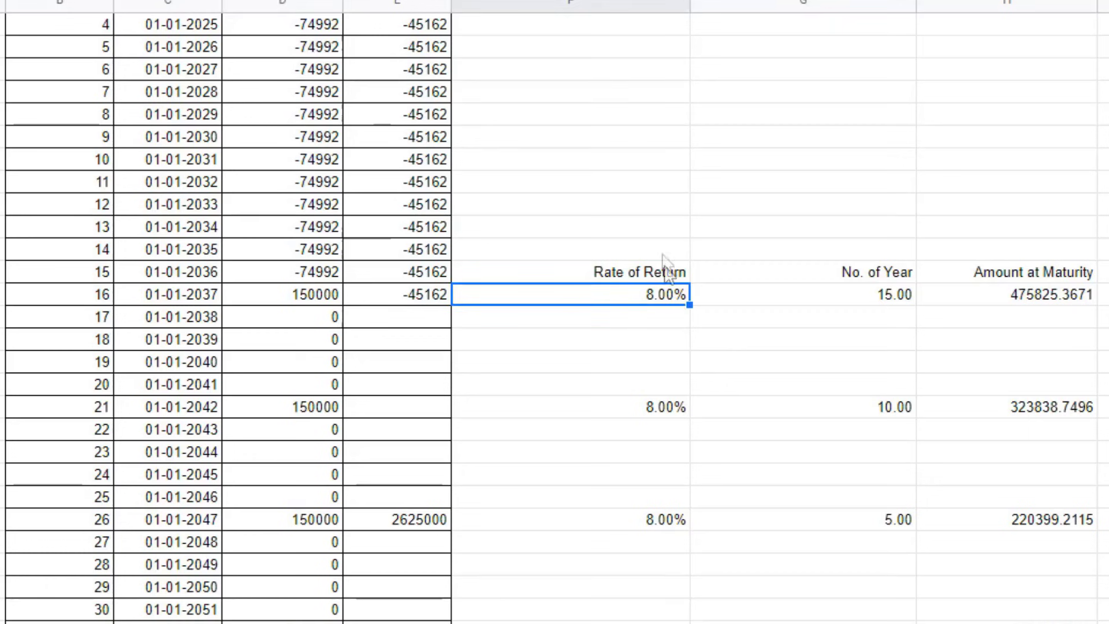
click(634, 212)
click(324, 302)
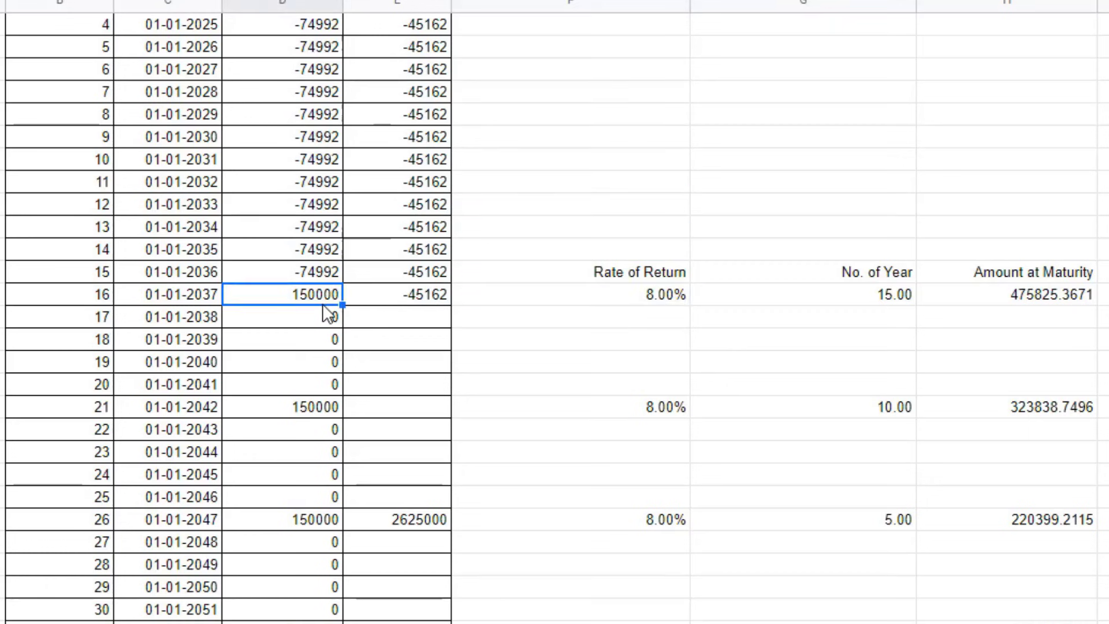
click(668, 300)
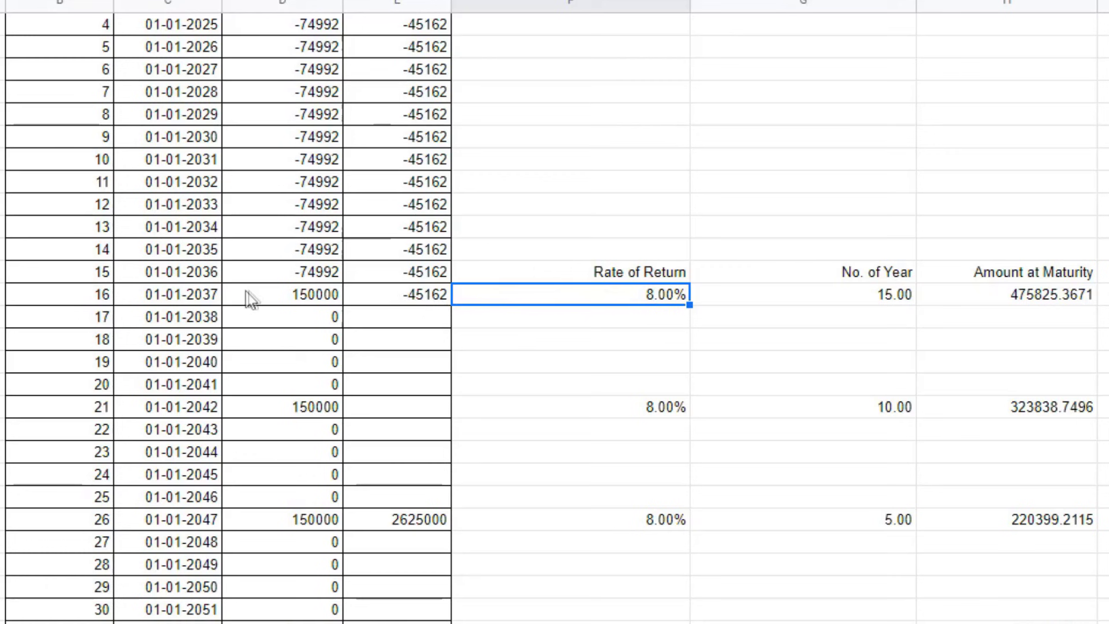
click(308, 297)
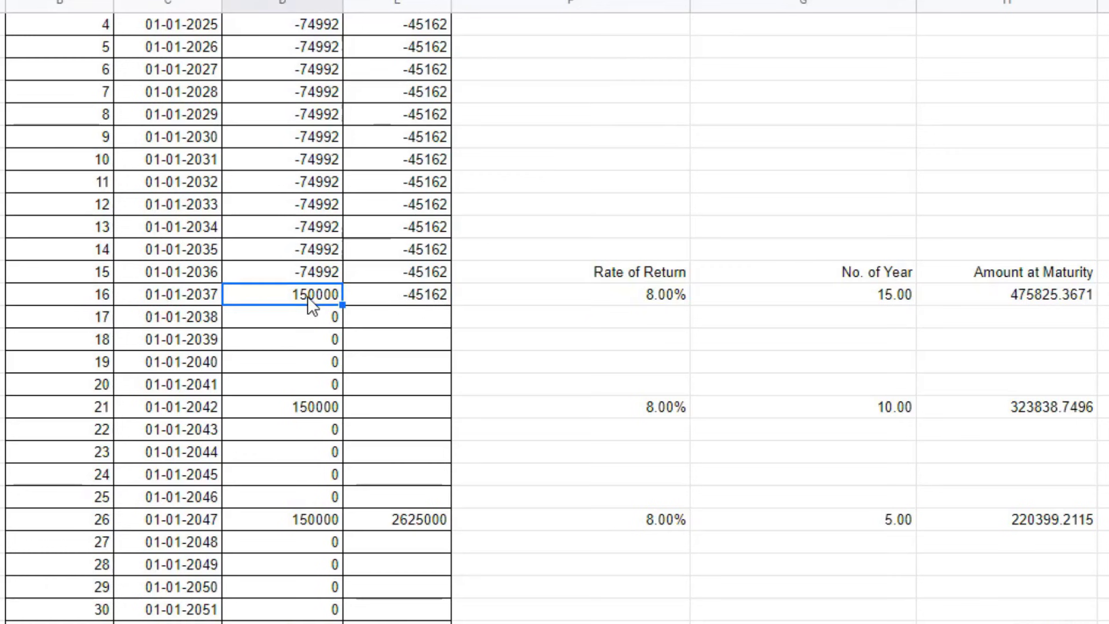
click(872, 294)
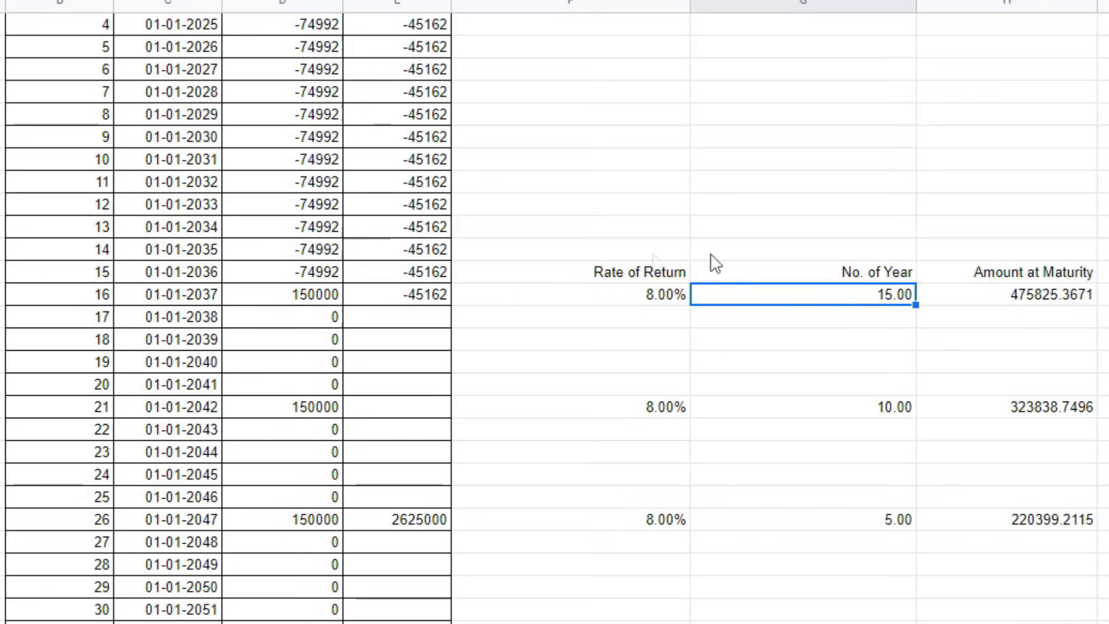
Check the number of years applied to the year 21 and year 26 Dhan Rekha payouts up to year 31.
click(301, 411)
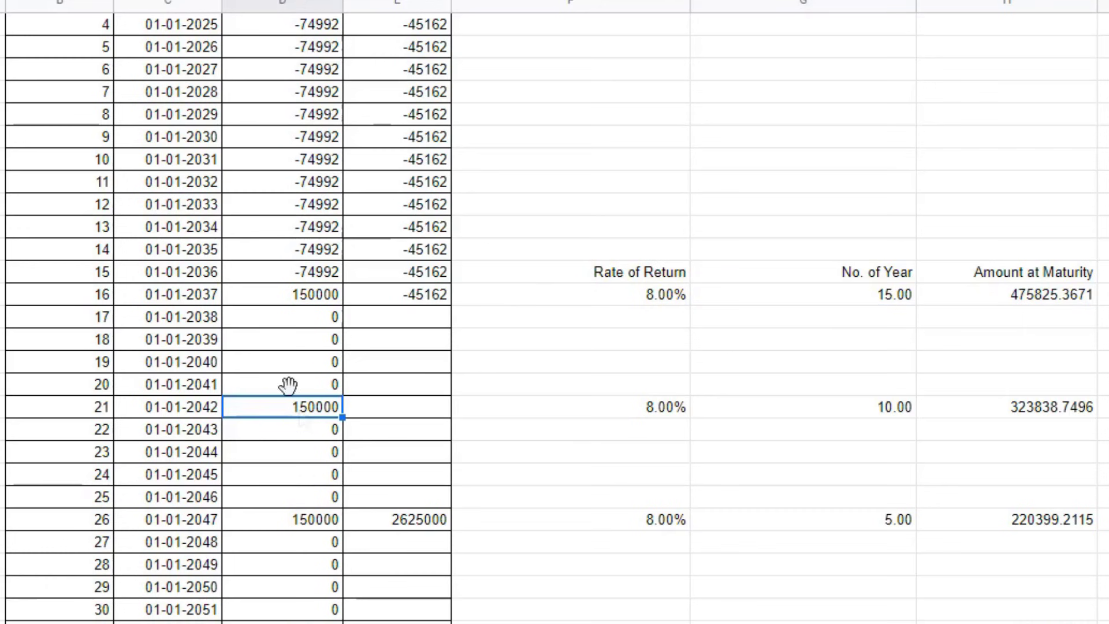
click(884, 417)
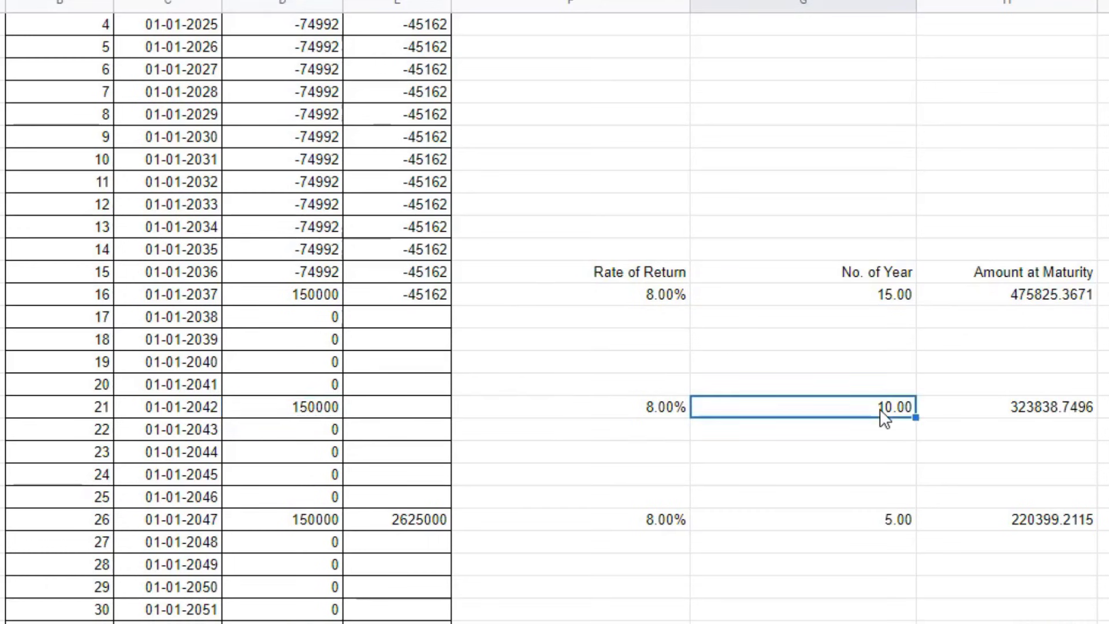
click(321, 514)
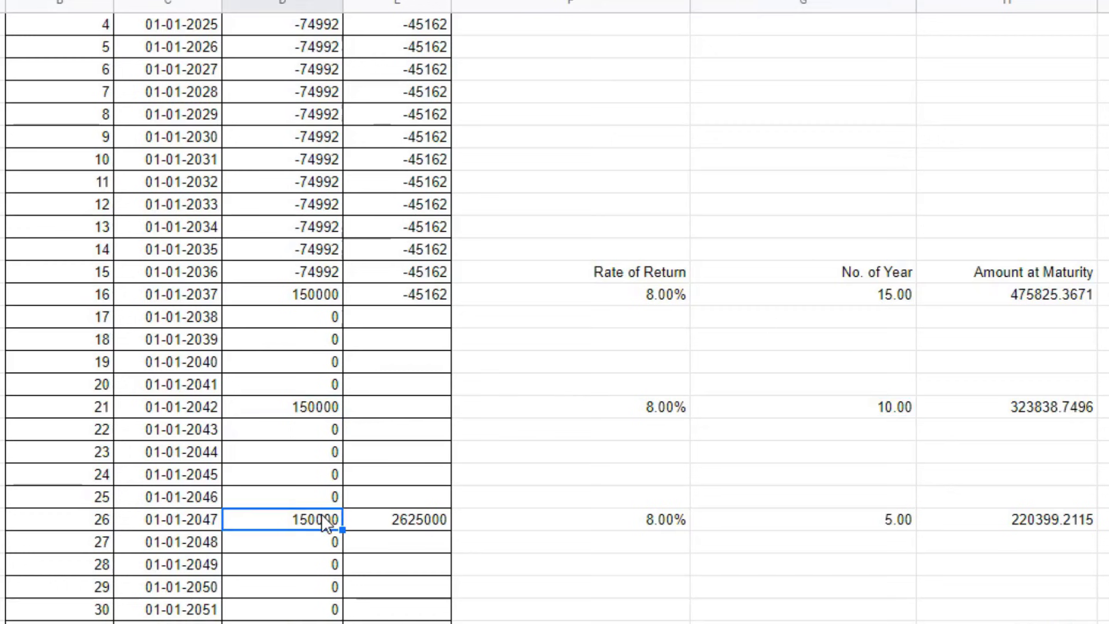
click(852, 527)
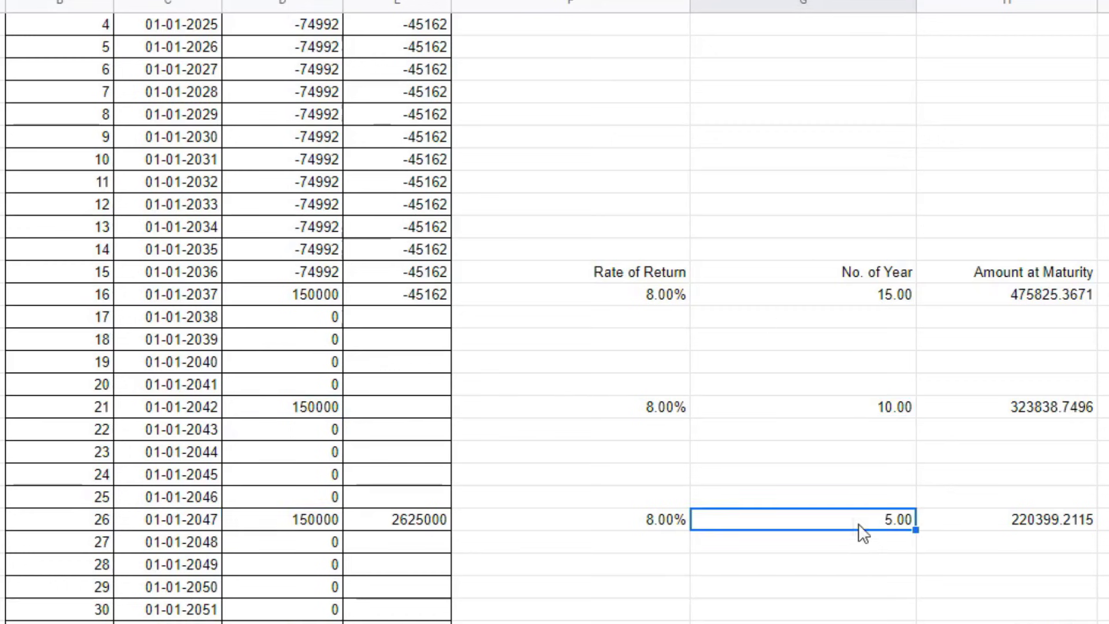
click(283, 622)
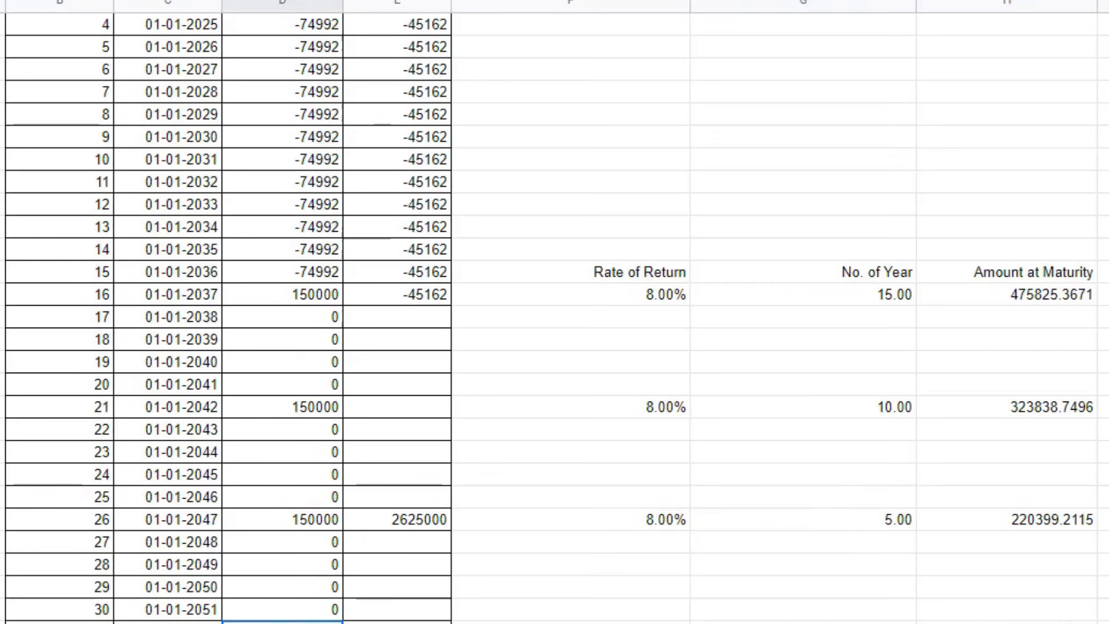
Compare the rate of return and year 16 payout with the amounts at maturity for years 16, 21 and 26.
click(663, 297)
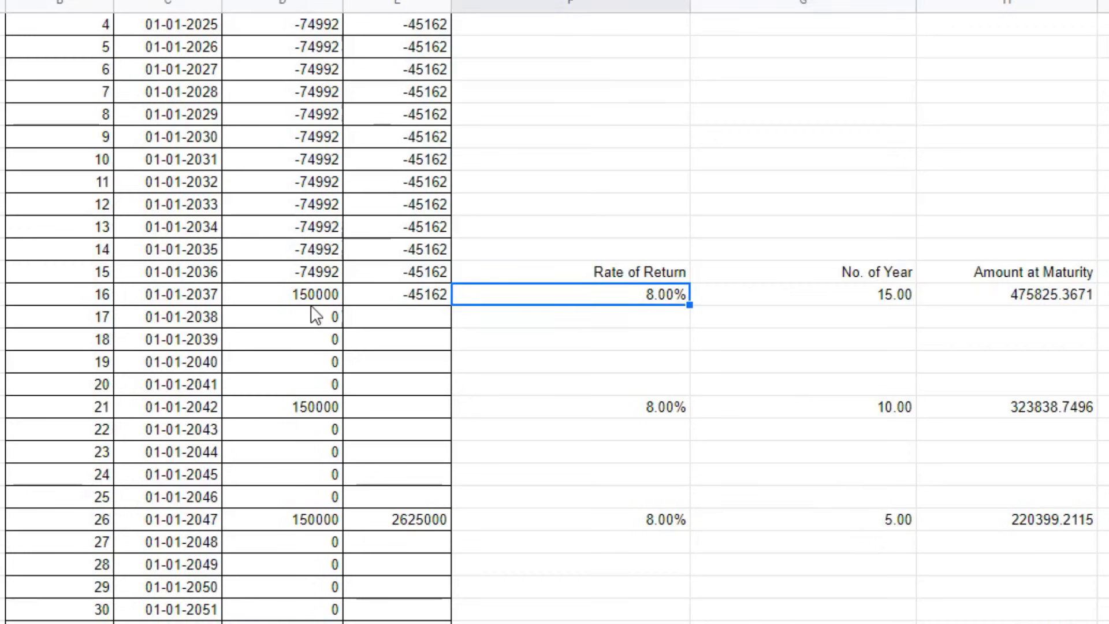
click(314, 297)
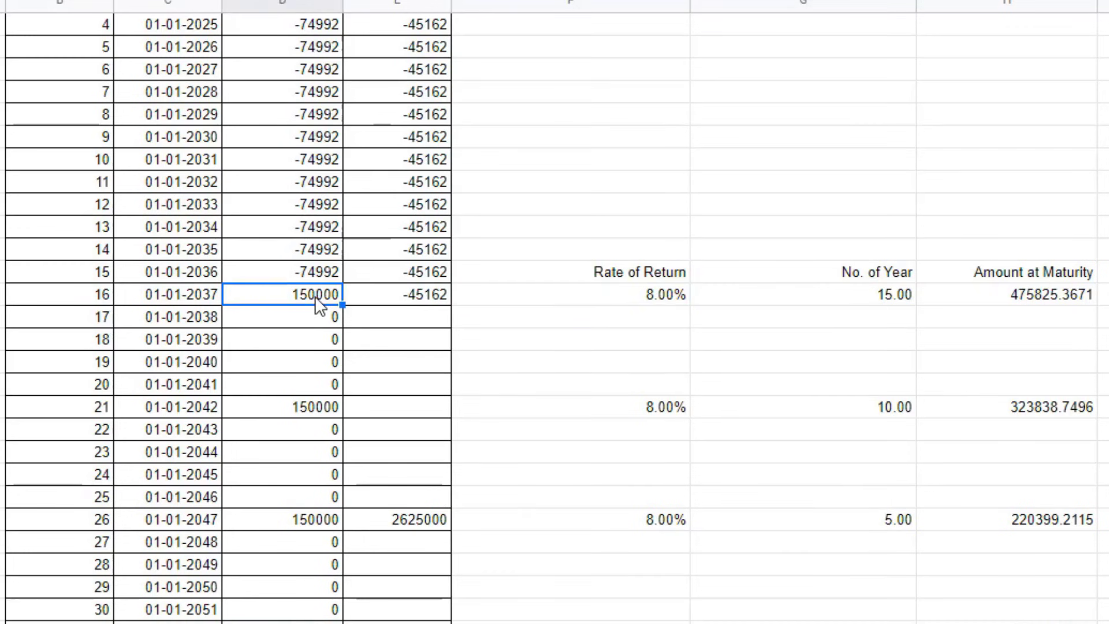
click(1033, 300)
click(1051, 409)
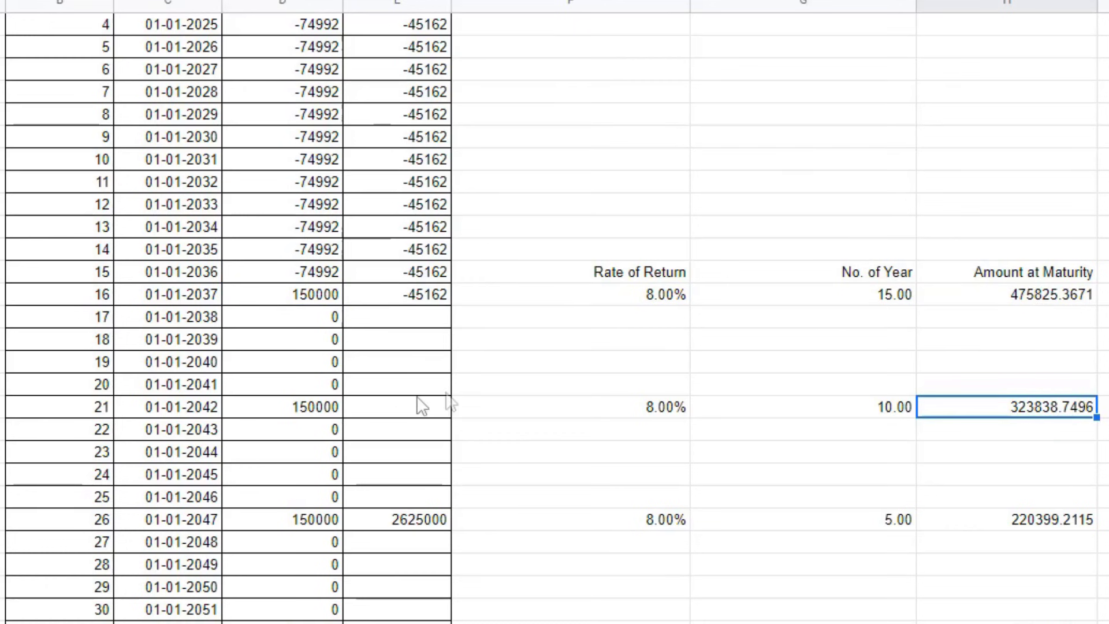
click(1045, 518)
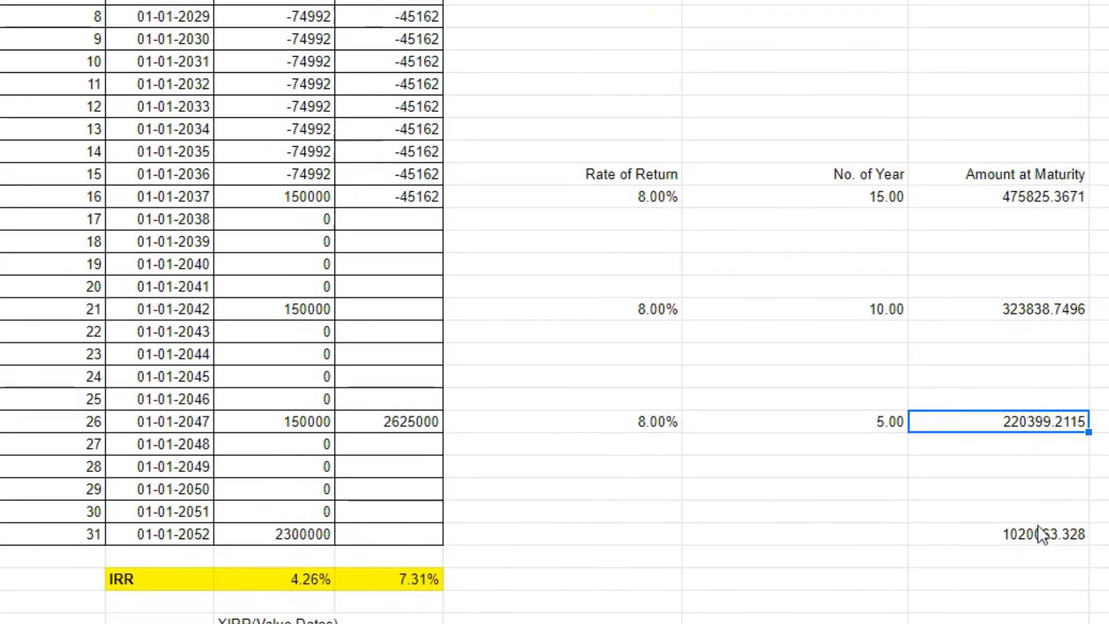
Set the year 31 Dhan Rekha maturity value to 3300000 to include the reinvested payouts, and check its IRR.
click(1036, 534)
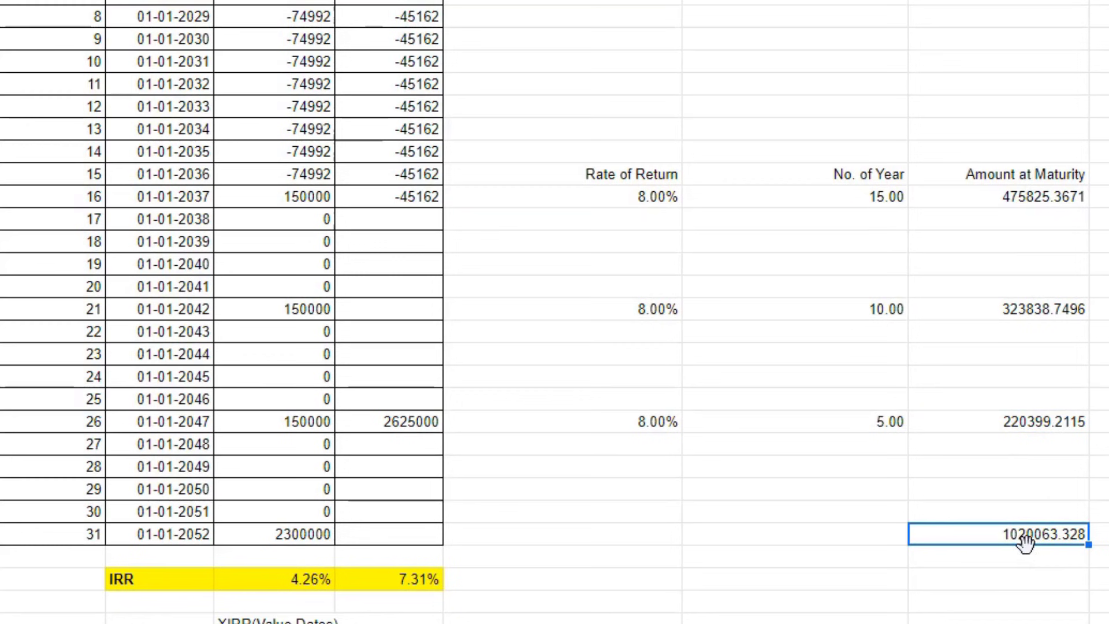
click(311, 542)
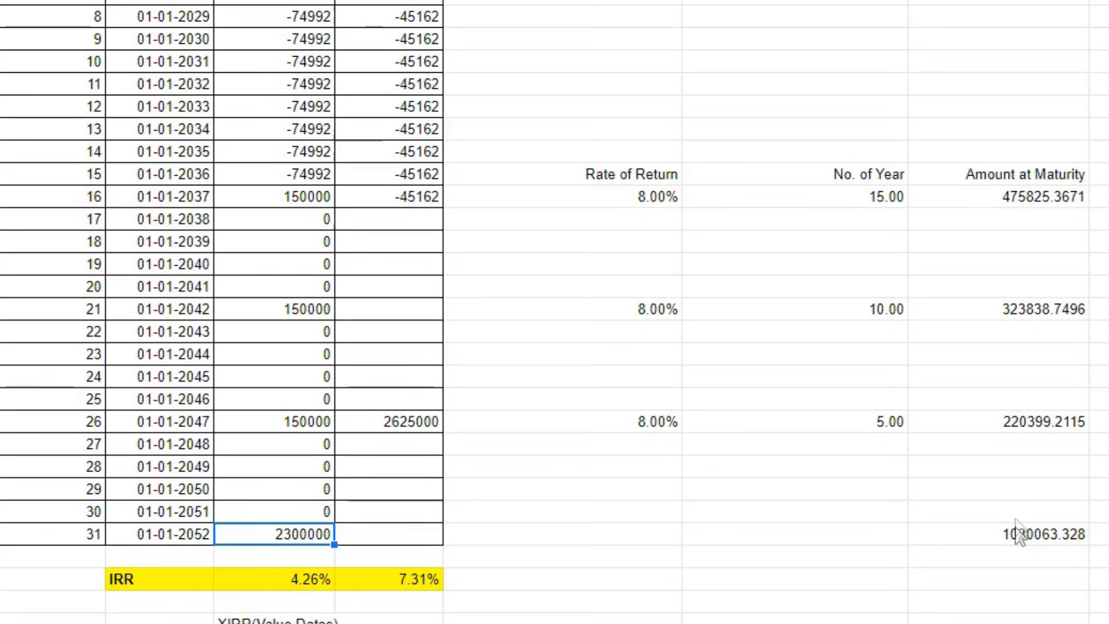
click(942, 531)
click(282, 535)
text(3300000)
click(250, 577)
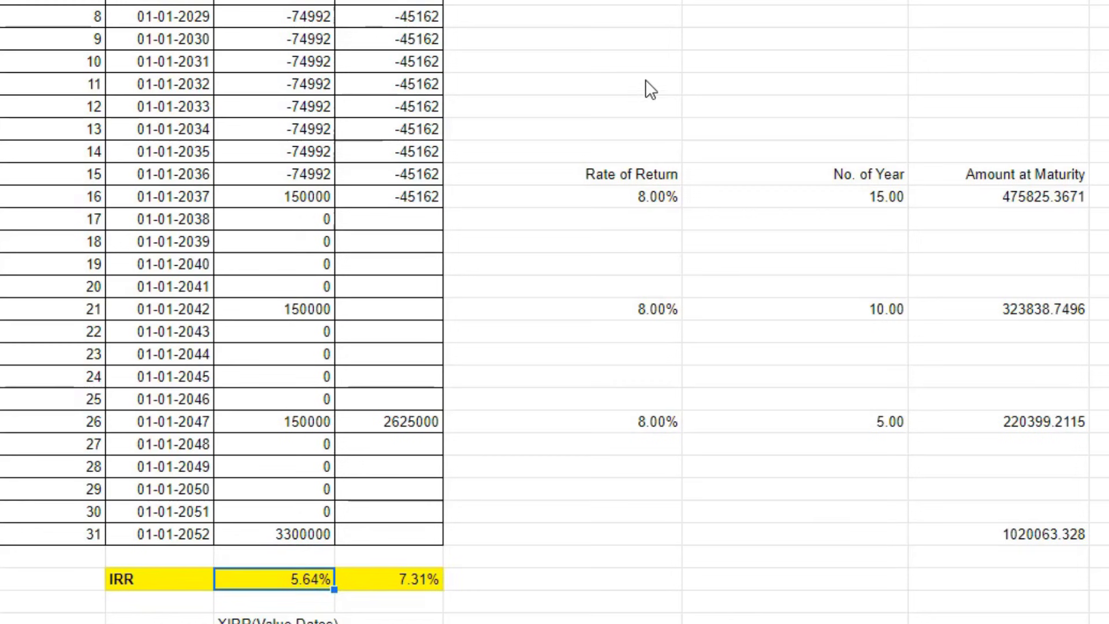
mouse_move(646, 81)
mouse_down()
mouse_move(889, 437)
mouse_move(1066, 567)
mouse_up()
click(1067, 566)
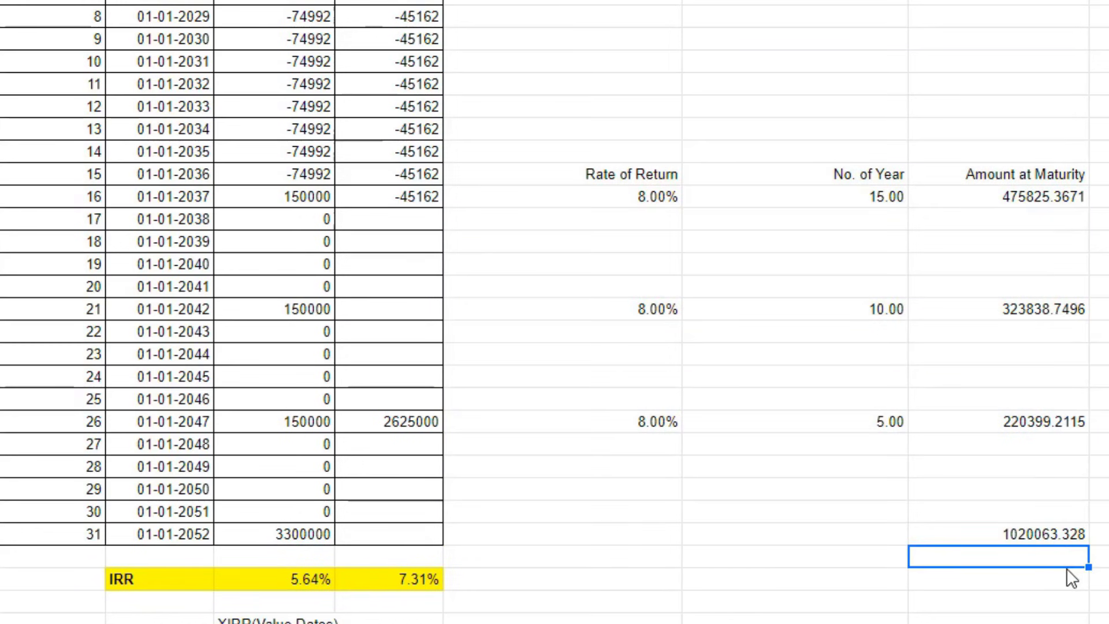
drag(553, 130, 1101, 579)
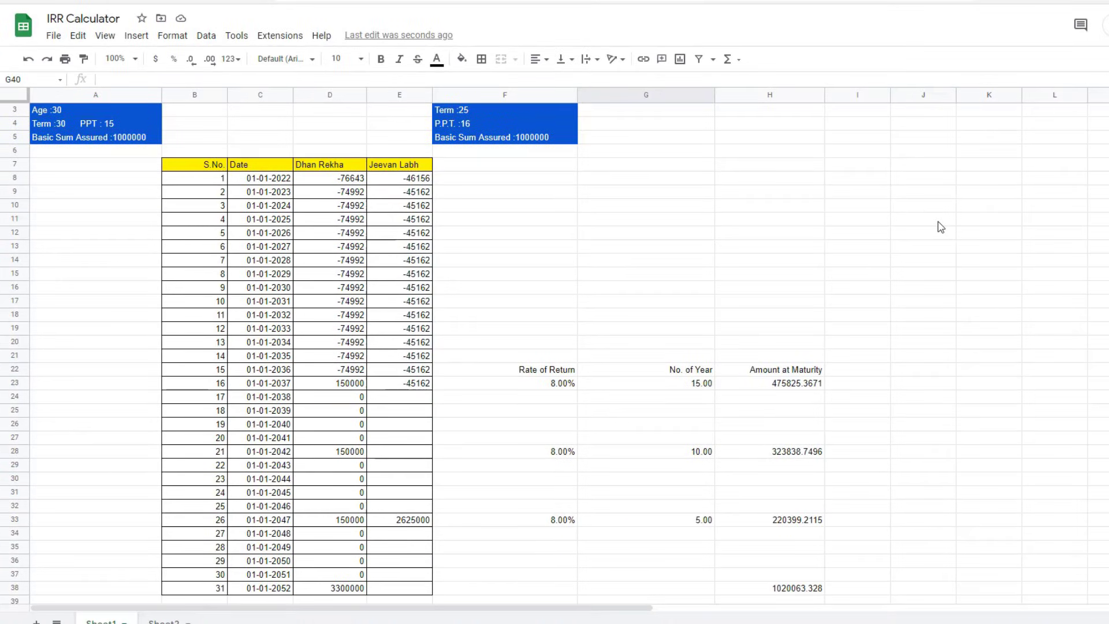
scroll(940, 227, down, 5)
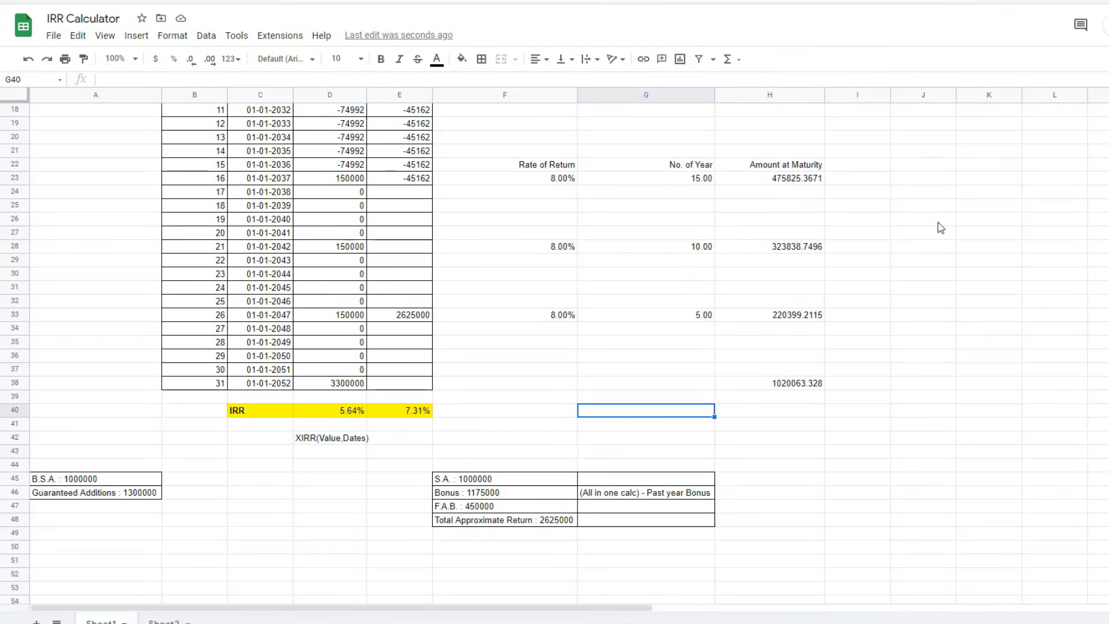
scroll(940, 227, up, 6)
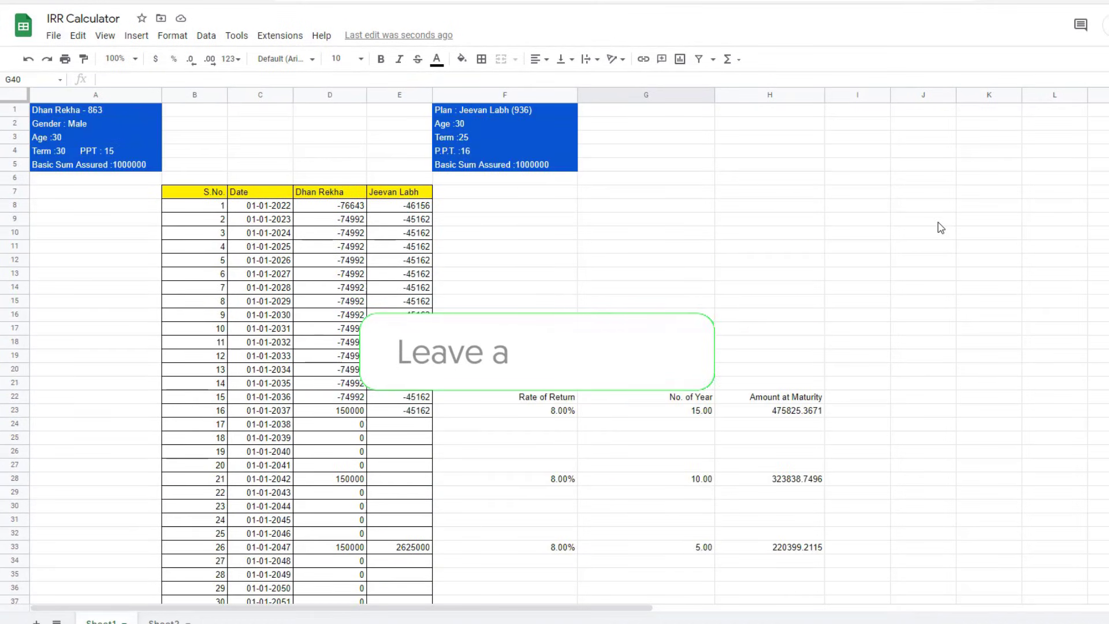